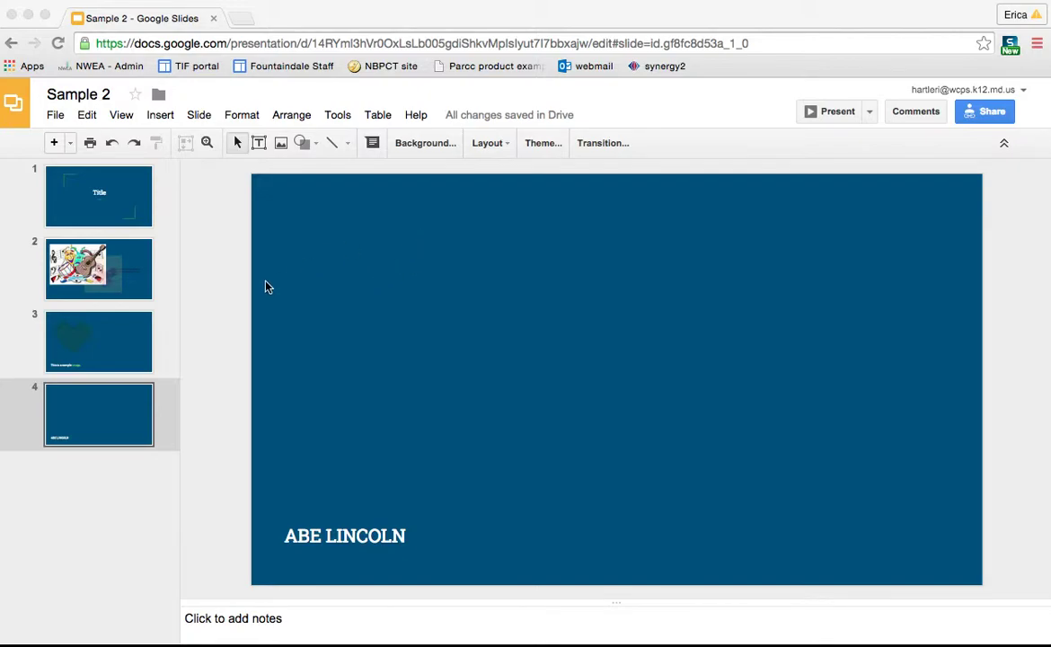
Run a spelling check on the presentation and dismiss the result notice
click(339, 115)
click(340, 117)
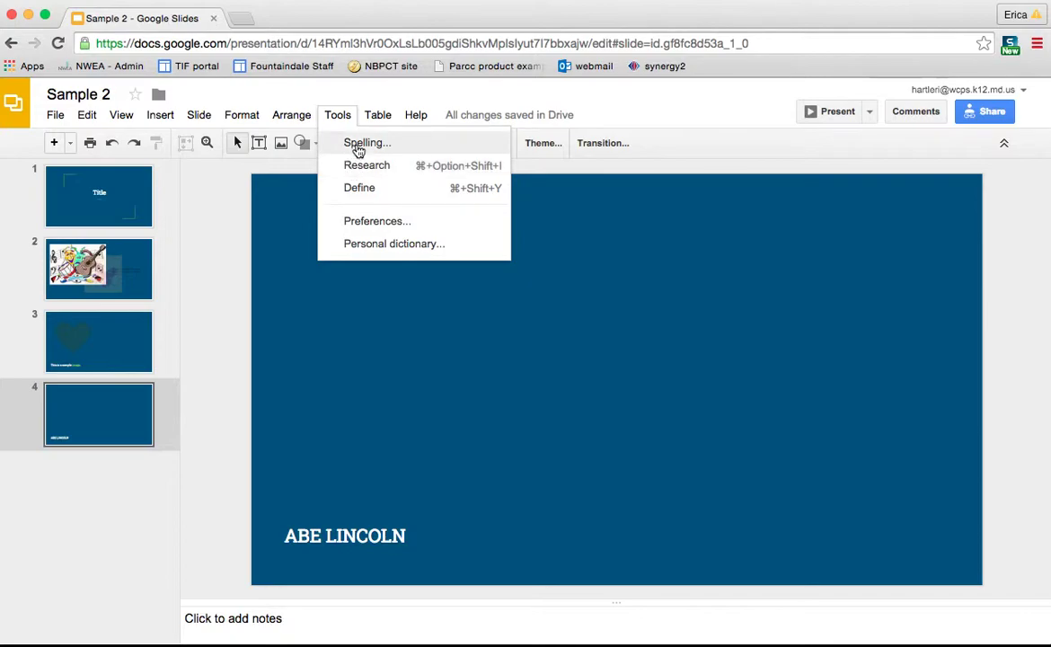
click(358, 148)
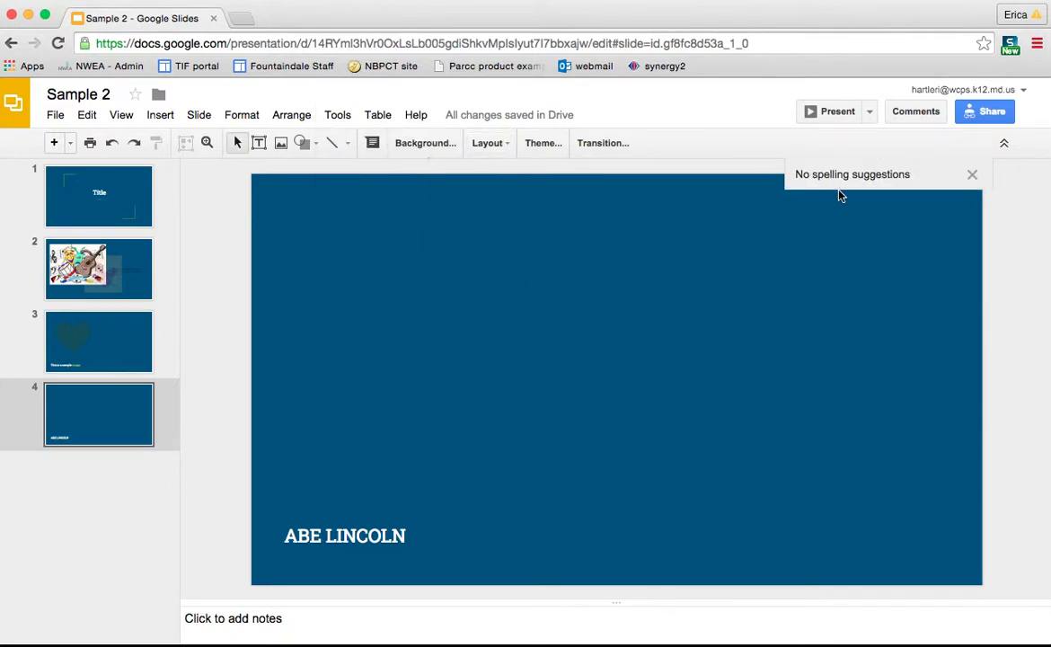
click(972, 176)
Open the Research tool, set its search type to Everything, and search for "ABE LINoln"
click(336, 117)
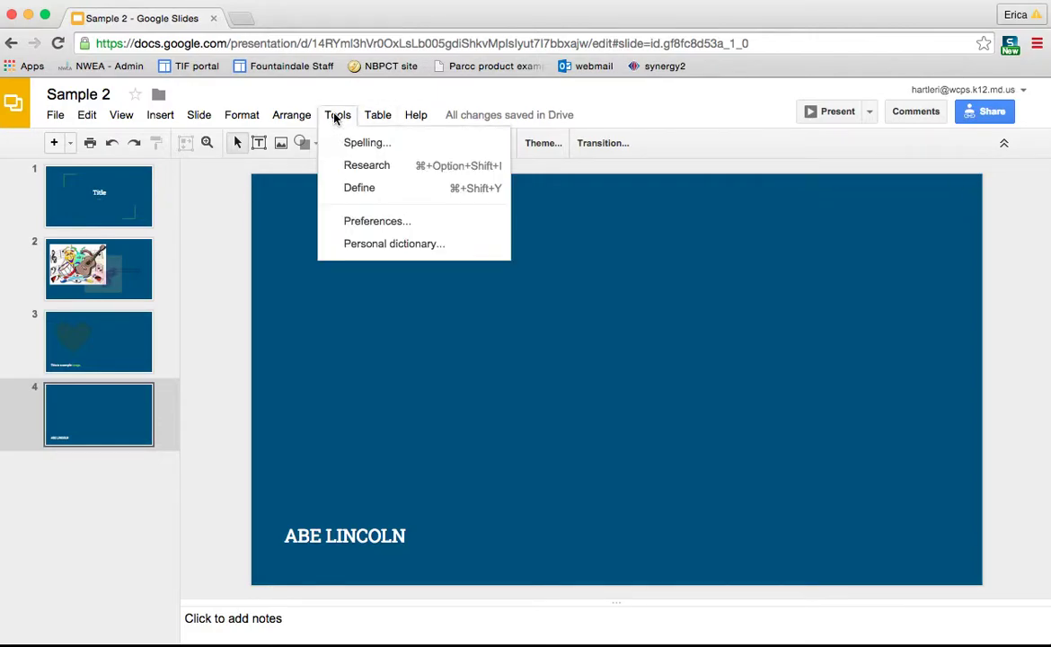
click(353, 167)
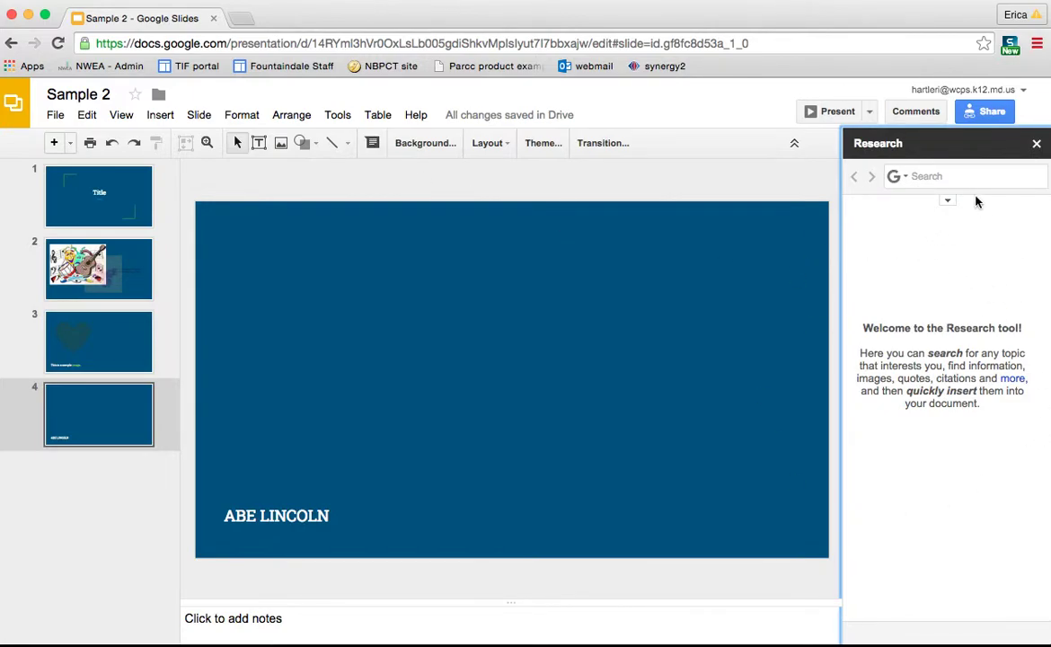
click(957, 177)
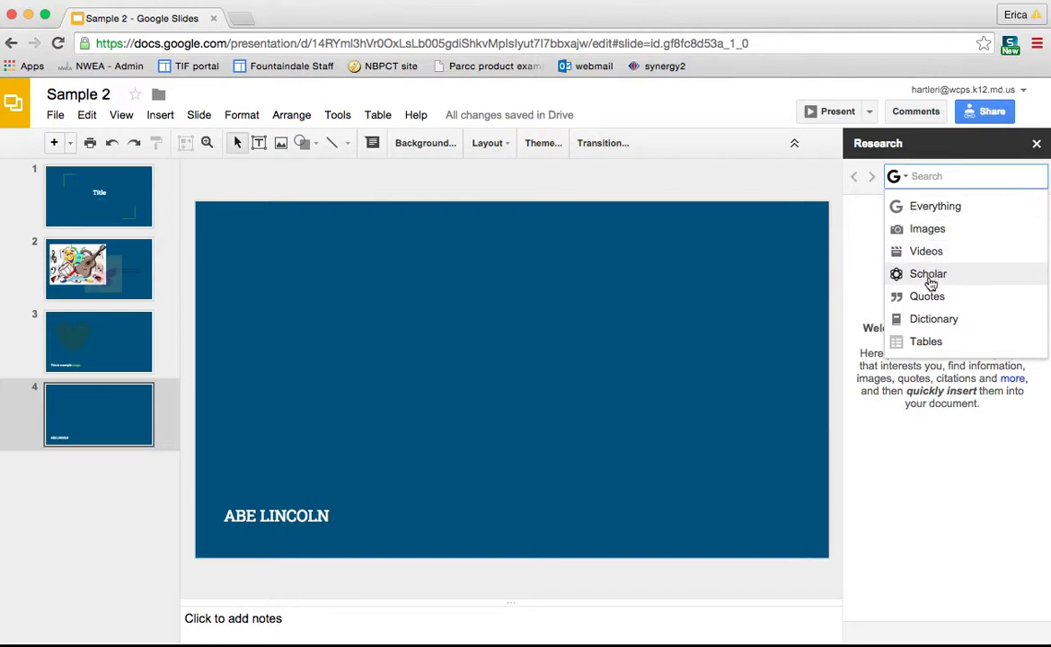
click(934, 210)
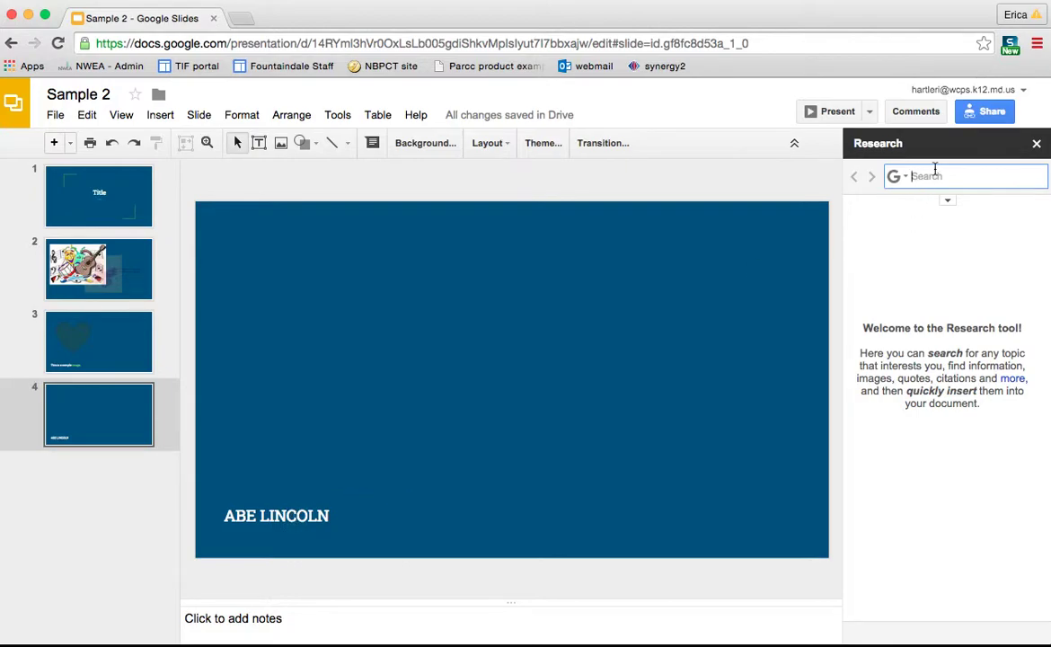
text(ABE LIN)
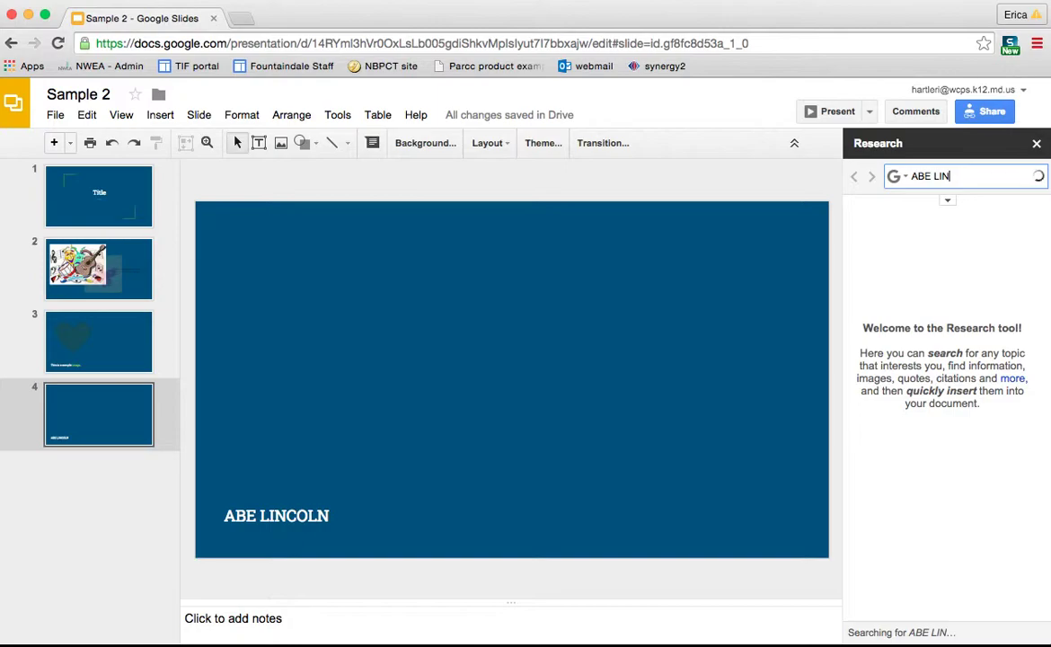
text(coln)
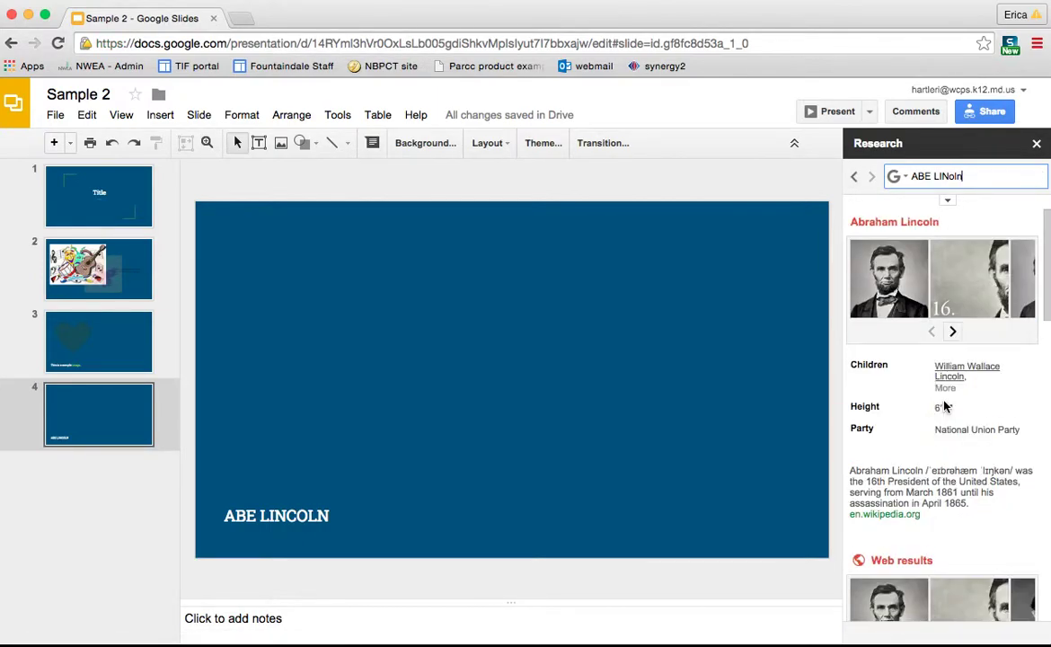
Insert the first Abraham Lincoln portrait from the research results into slide 4 and place it in the slide's right half
scroll(944, 403, down, 3)
scroll(944, 402, down, 5)
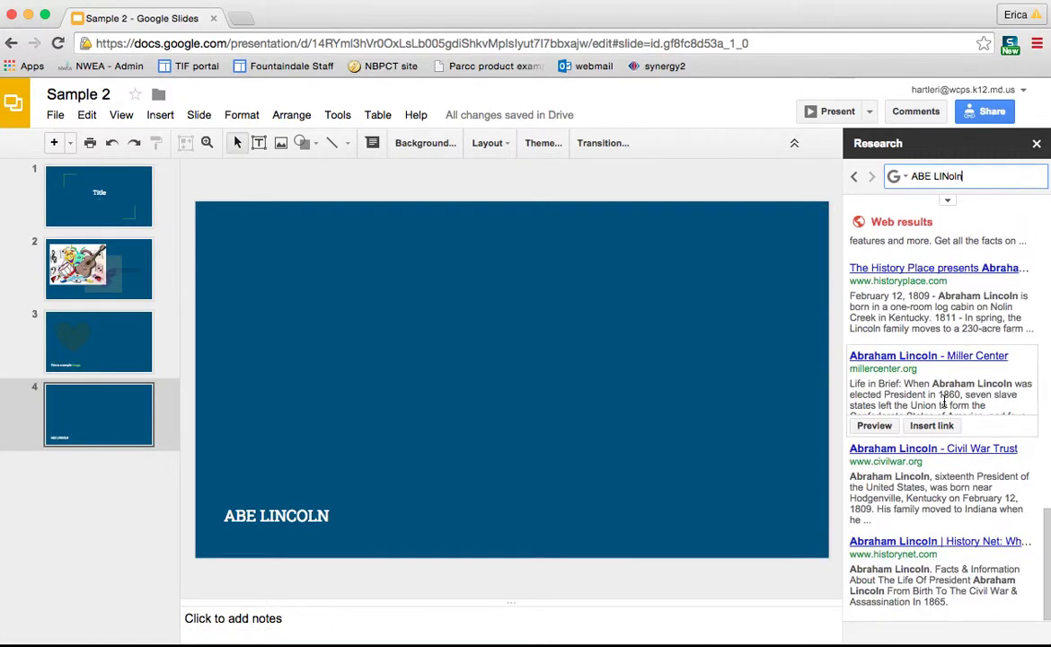
scroll(944, 404, up, 3)
scroll(943, 406, up, 5)
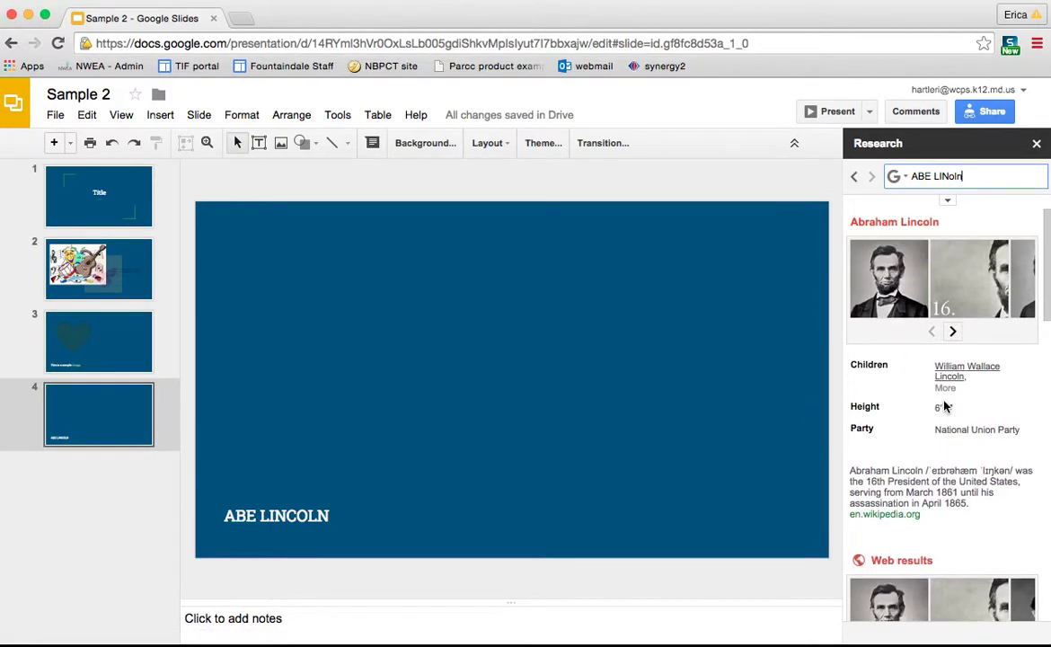
mouse_move(944, 406)
drag(929, 277, 685, 278)
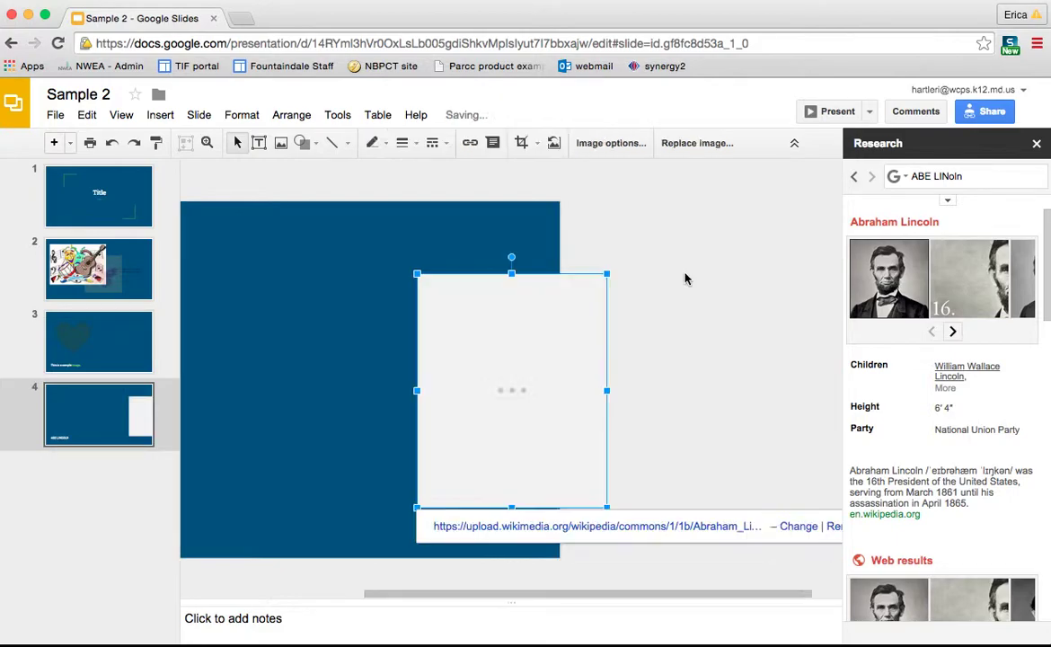
drag(558, 338, 346, 357)
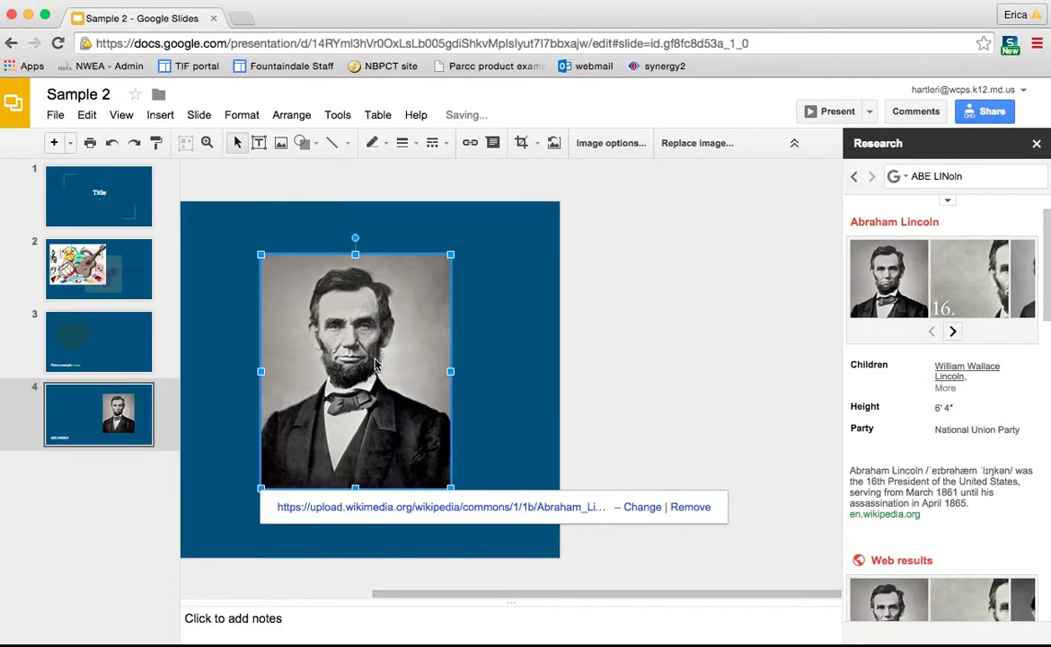
click(516, 436)
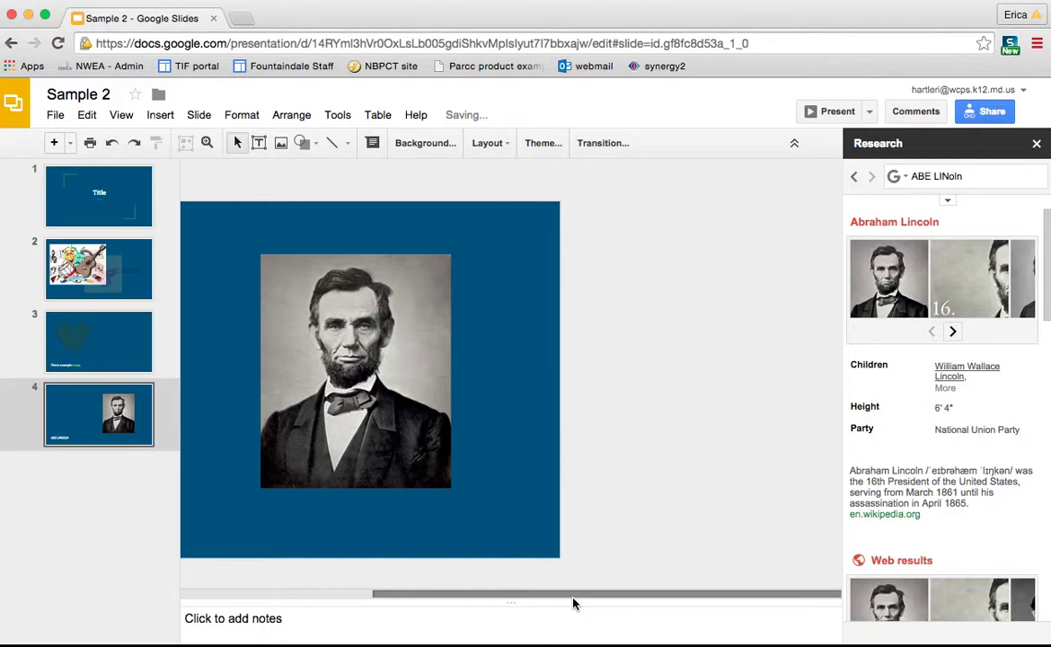
scroll(485, 546, left, 5)
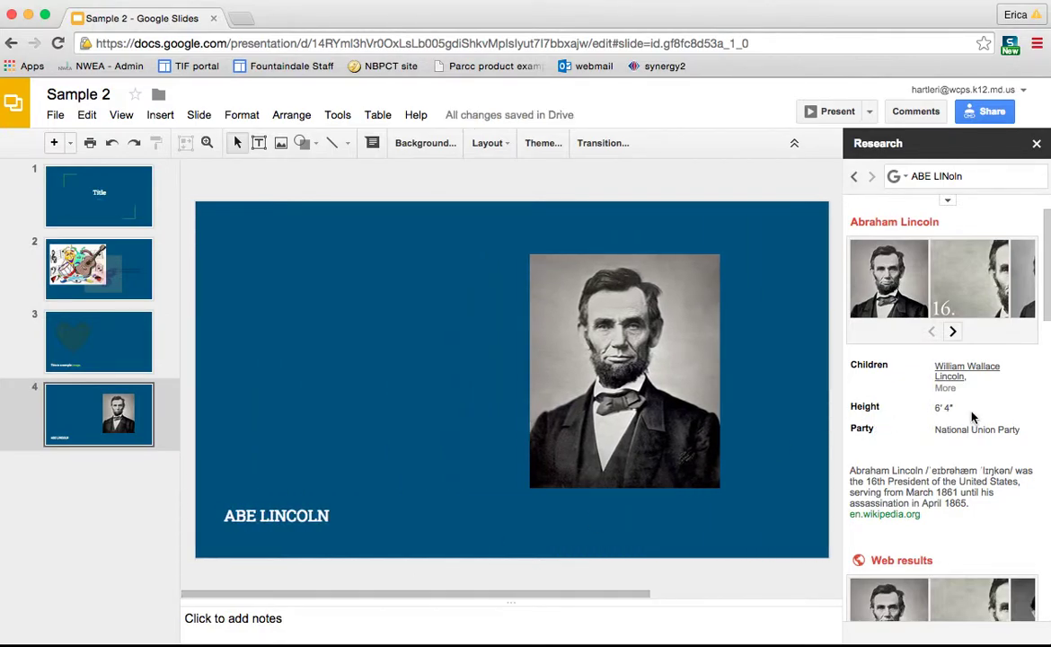
Preview the Abraham Lincoln Presidential Library Foundation web result, look through its full website, and close that page
scroll(970, 388, down, 4)
scroll(969, 388, down, 3)
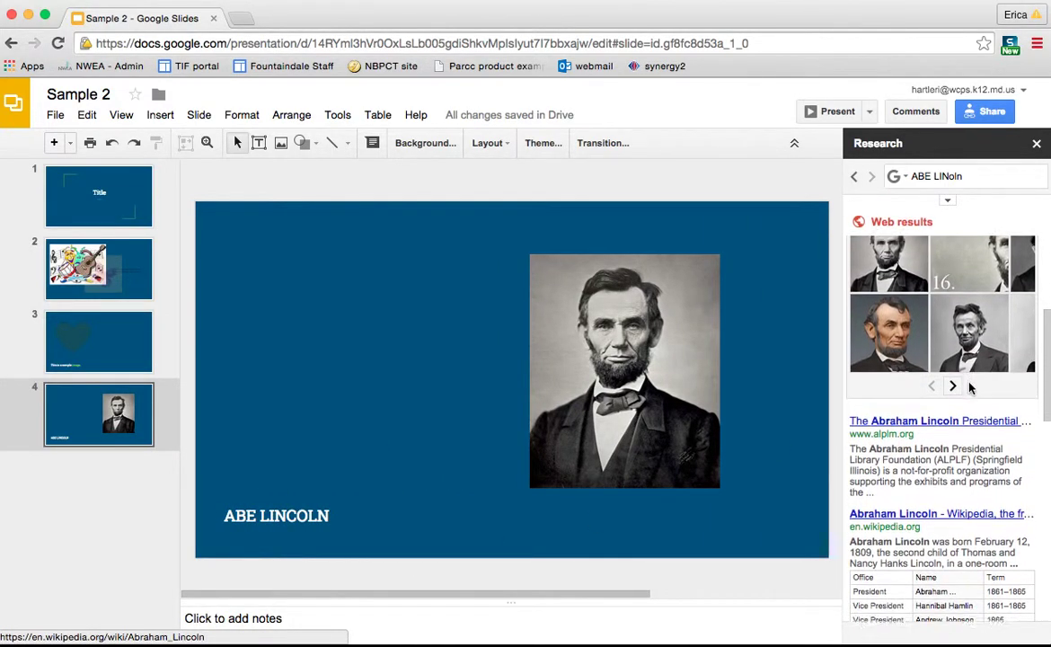
mouse_move(858, 330)
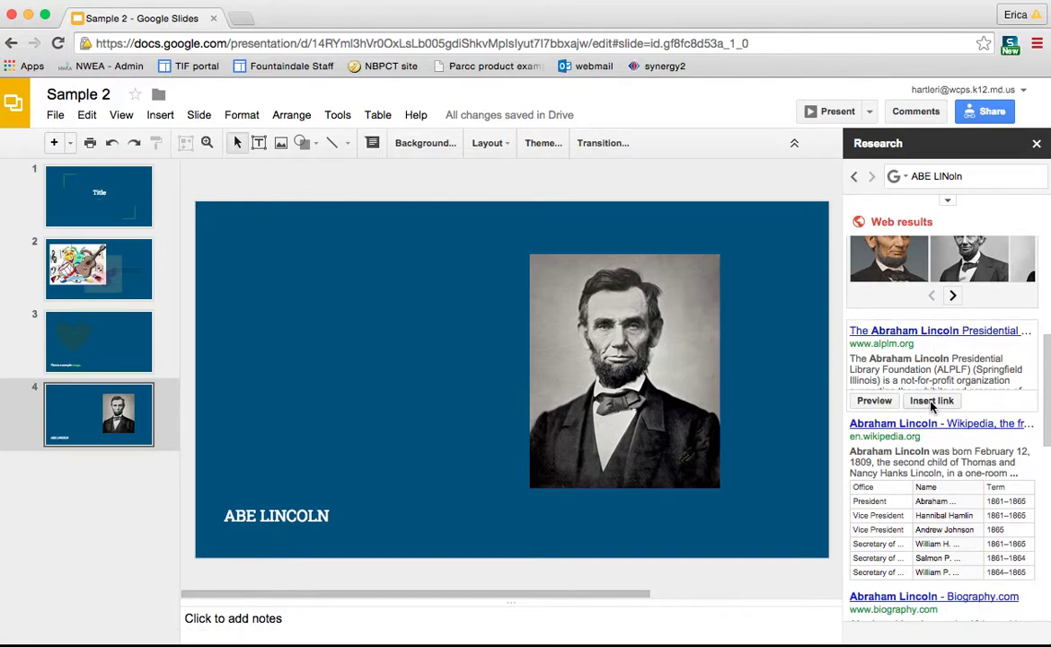
click(884, 404)
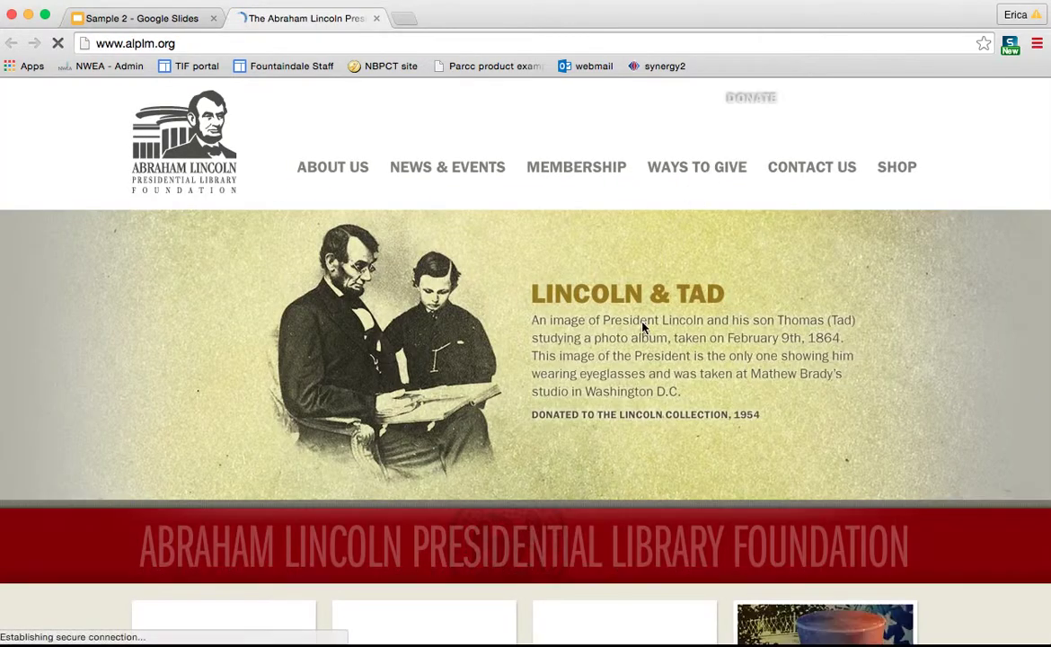
scroll(644, 329, down, 5)
scroll(644, 329, down, 3)
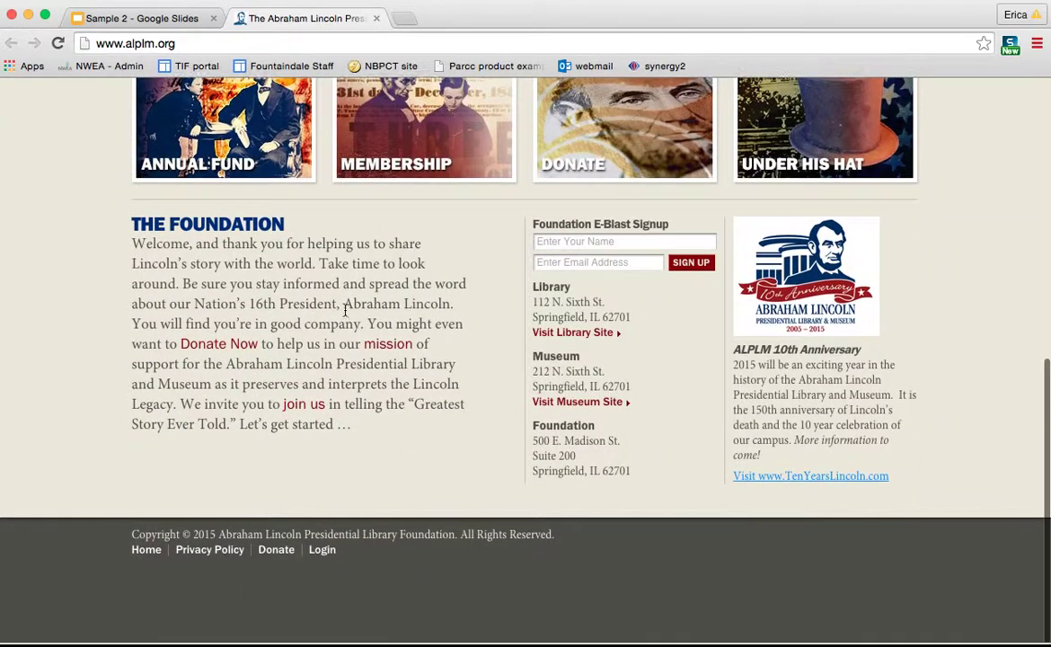
scroll(343, 338, up, 3)
scroll(343, 350, down, 5)
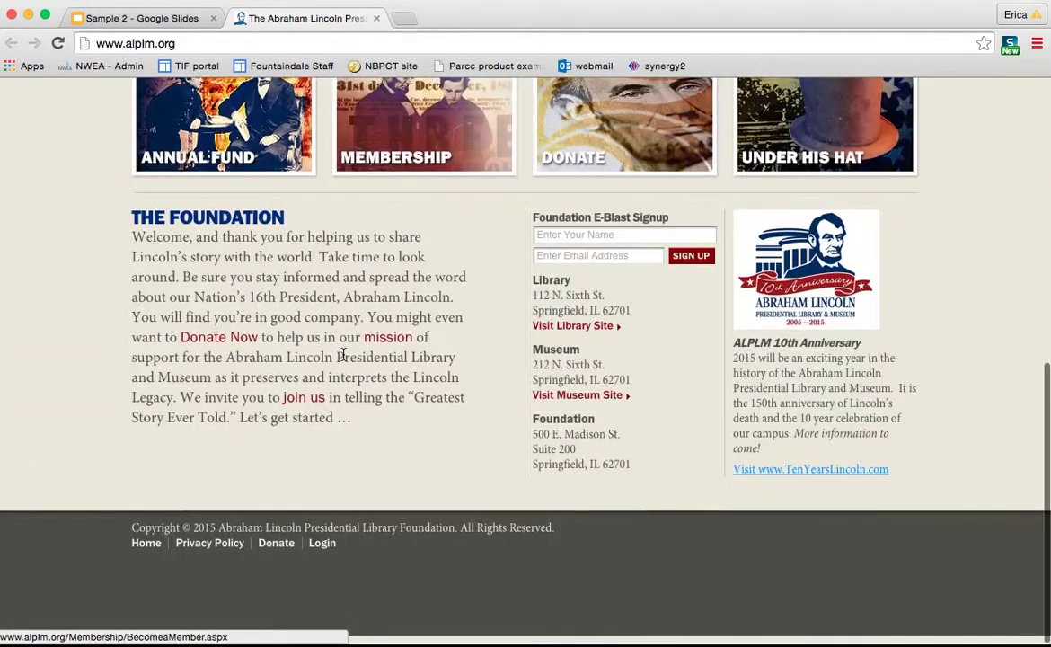
scroll(343, 355, up, 15)
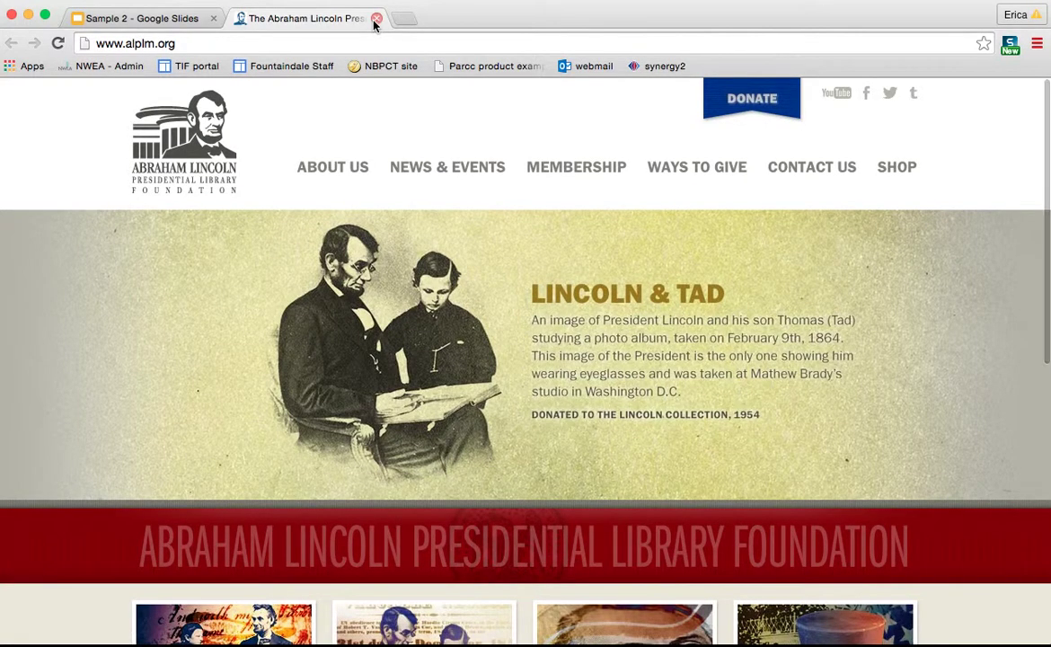
click(376, 18)
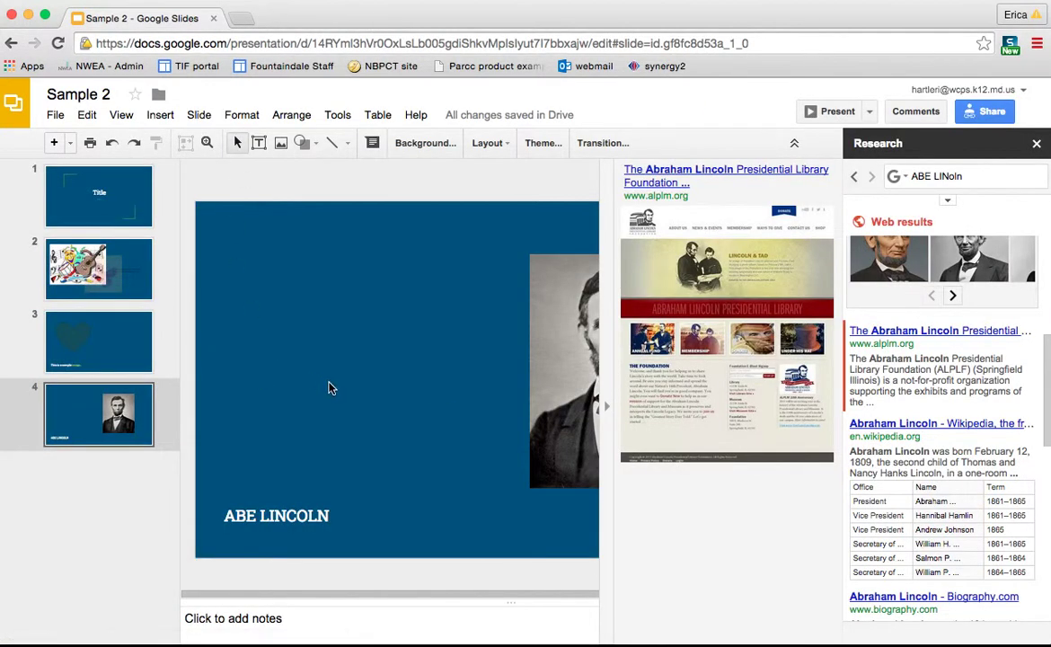
Insert a link to the Abraham Lincoln Presidential Library Foundation result on slide 4, return to that slide, and collapse the site preview
mouse_move(883, 333)
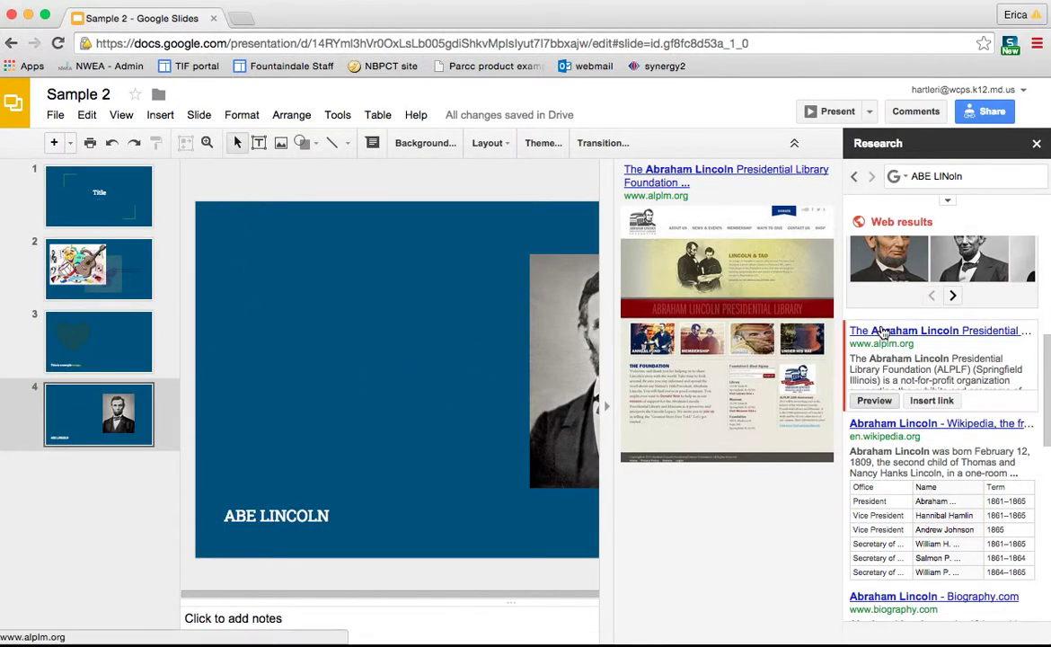
click(930, 400)
scroll(409, 414, left, 5)
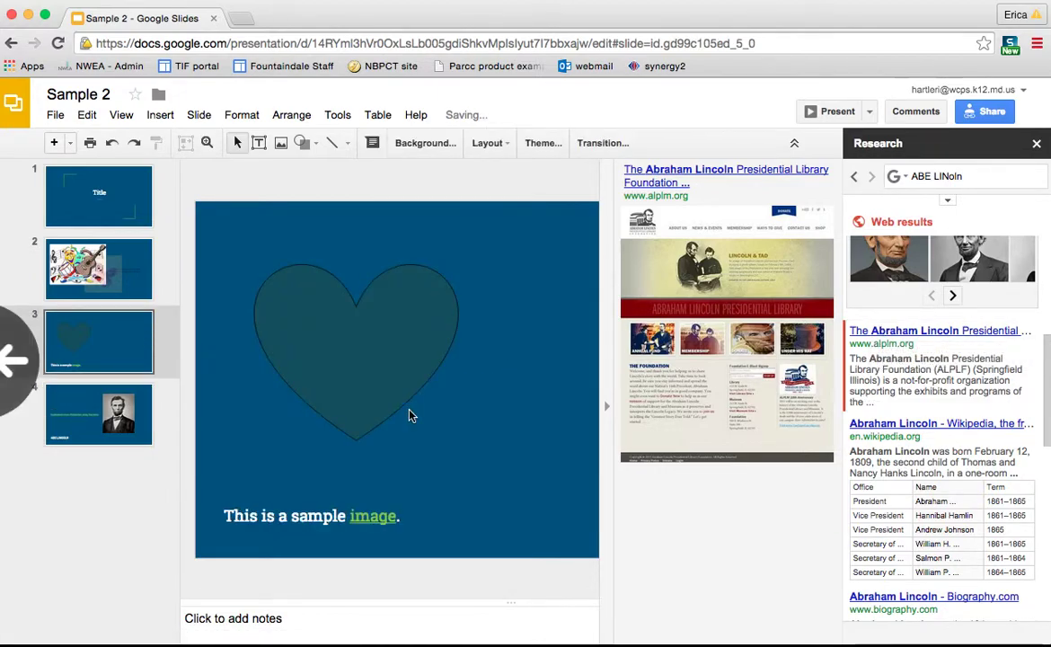
scroll(409, 415, left, 5)
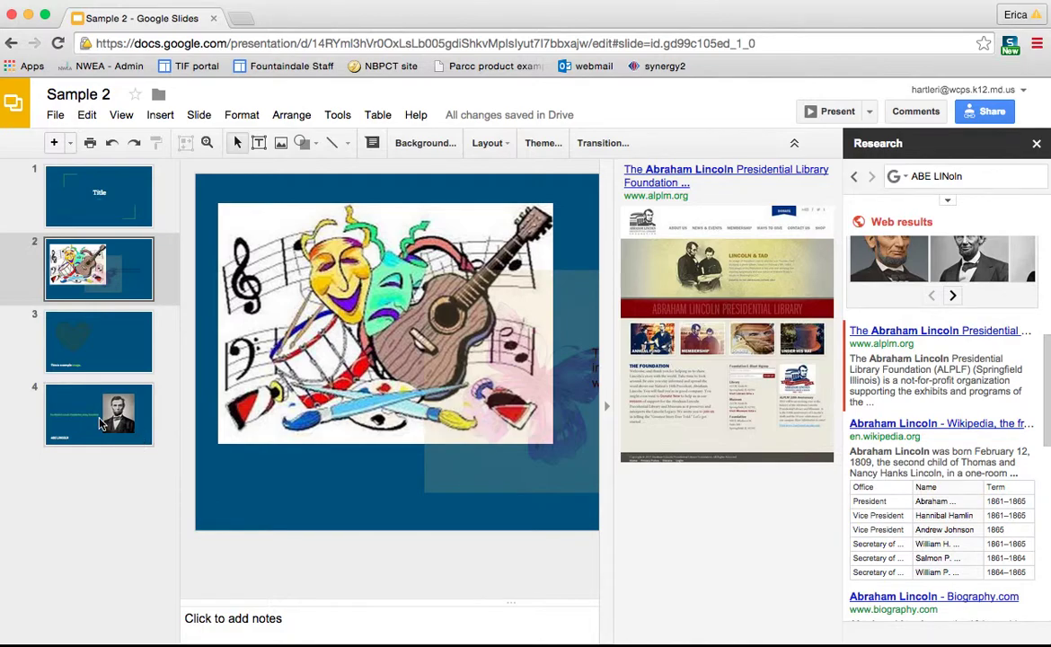
click(102, 422)
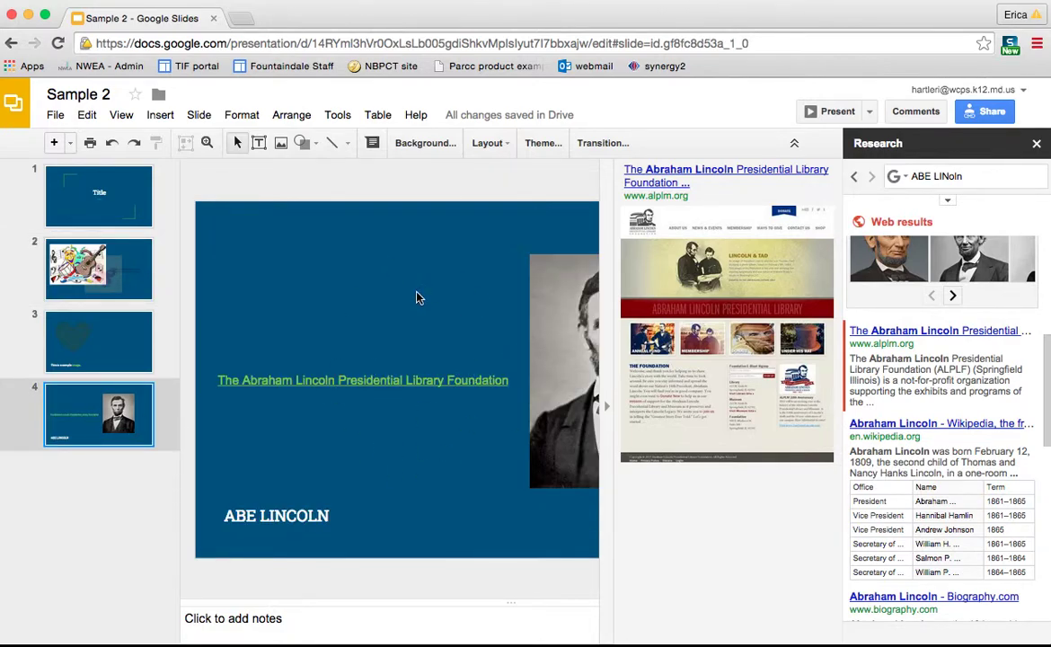
click(606, 409)
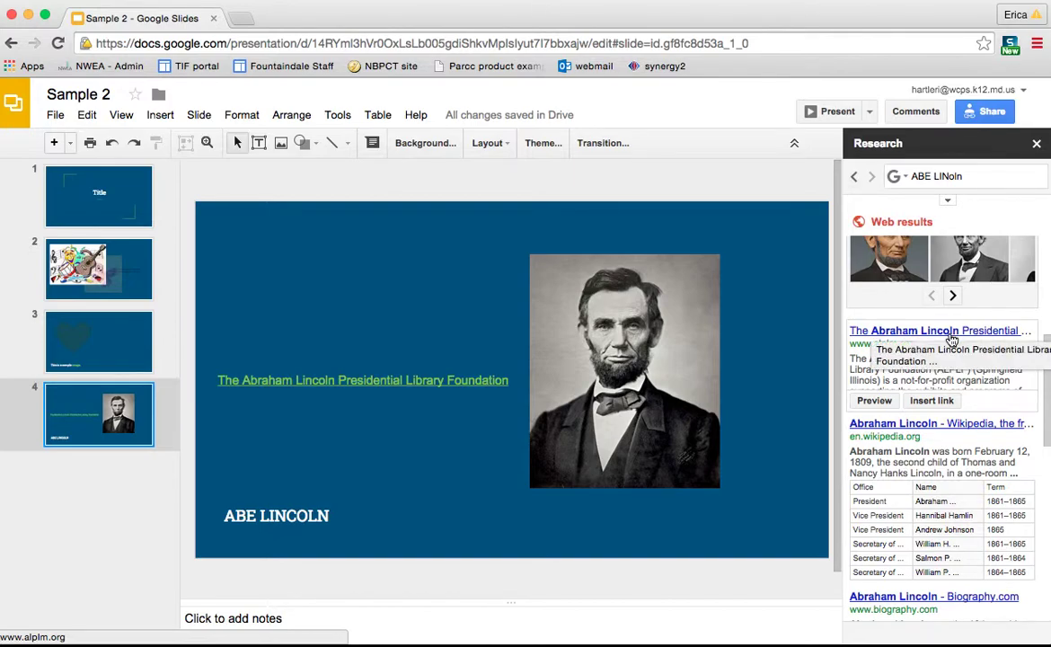
Look through the remaining Abraham Lincoln web results and close the Research tool
scroll(880, 416, down, 10)
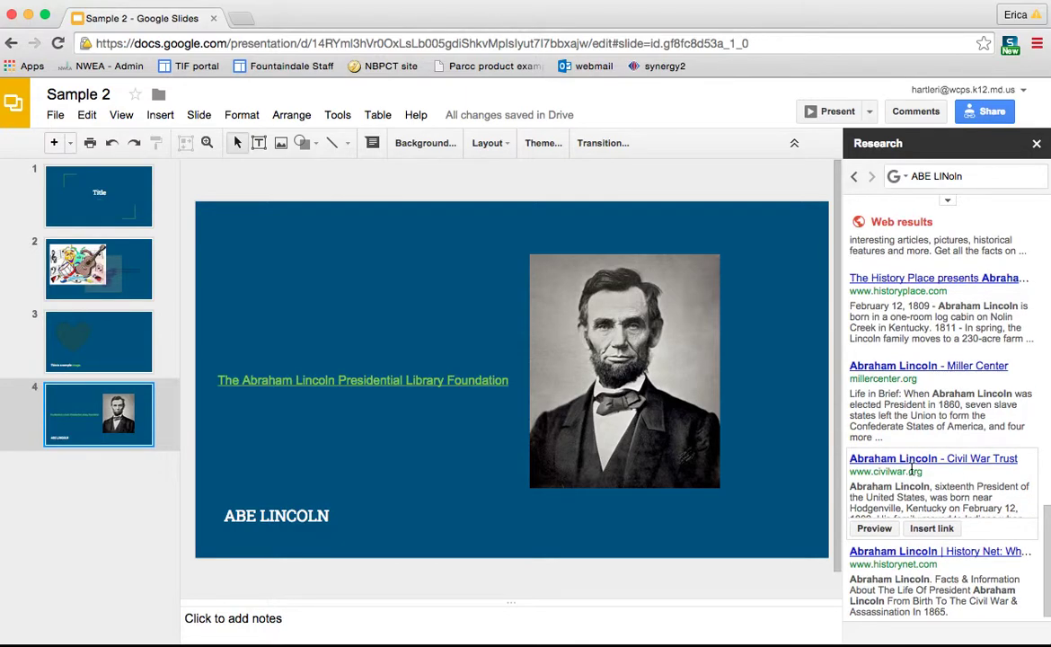
scroll(913, 469, up, 5)
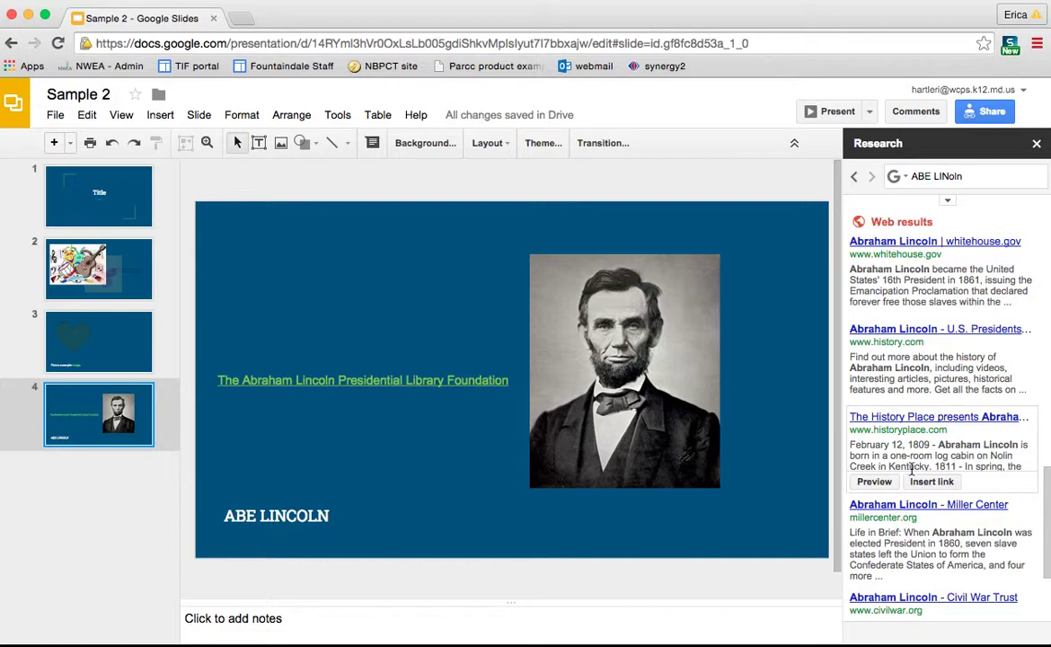
click(1037, 144)
Look up the word "cat" with the Define tool and read through its dictionary entries
click(336, 115)
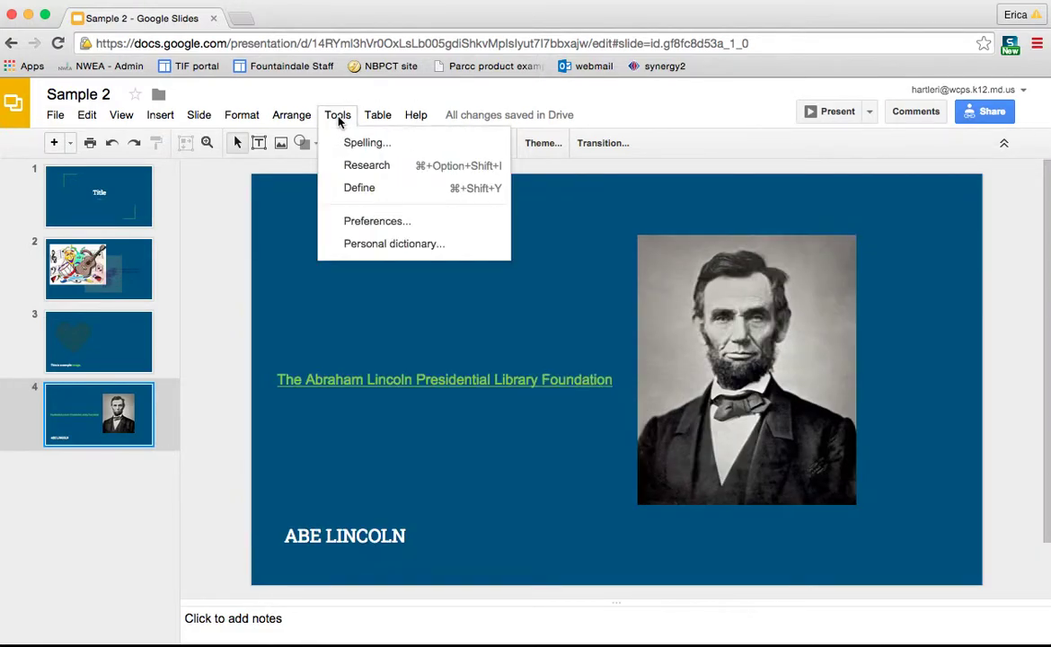
click(358, 189)
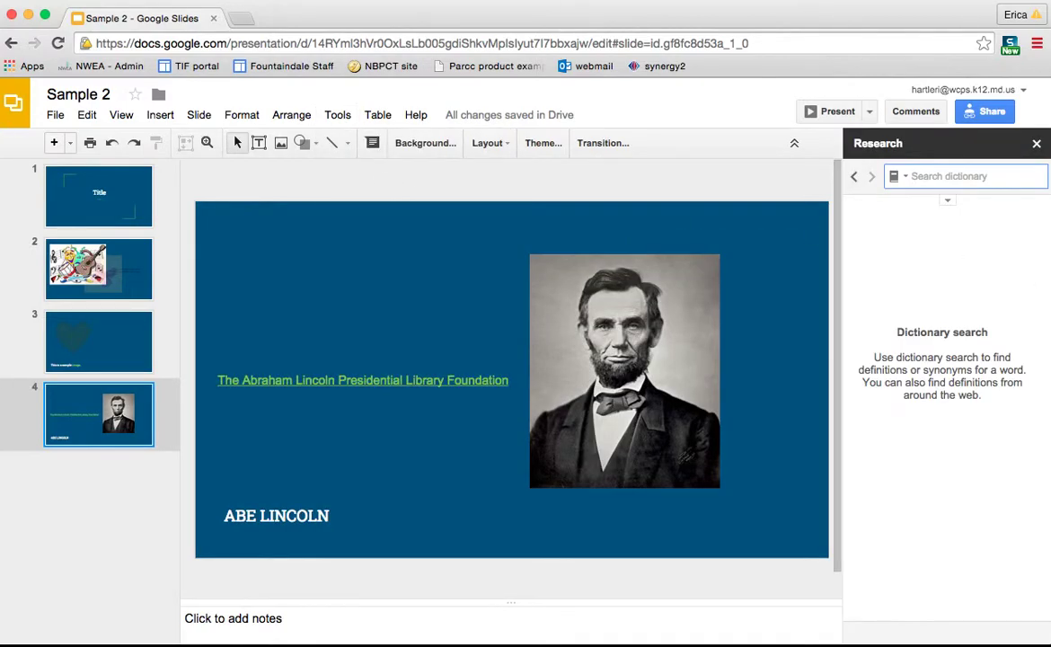
text(d)
key(Return)
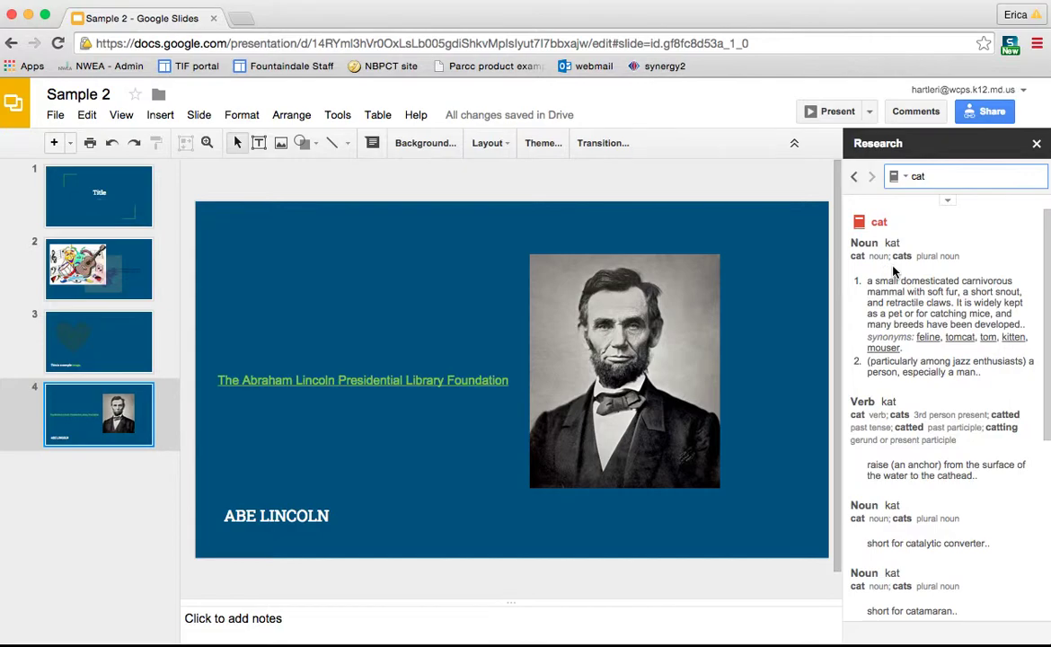
scroll(894, 269, down, 3)
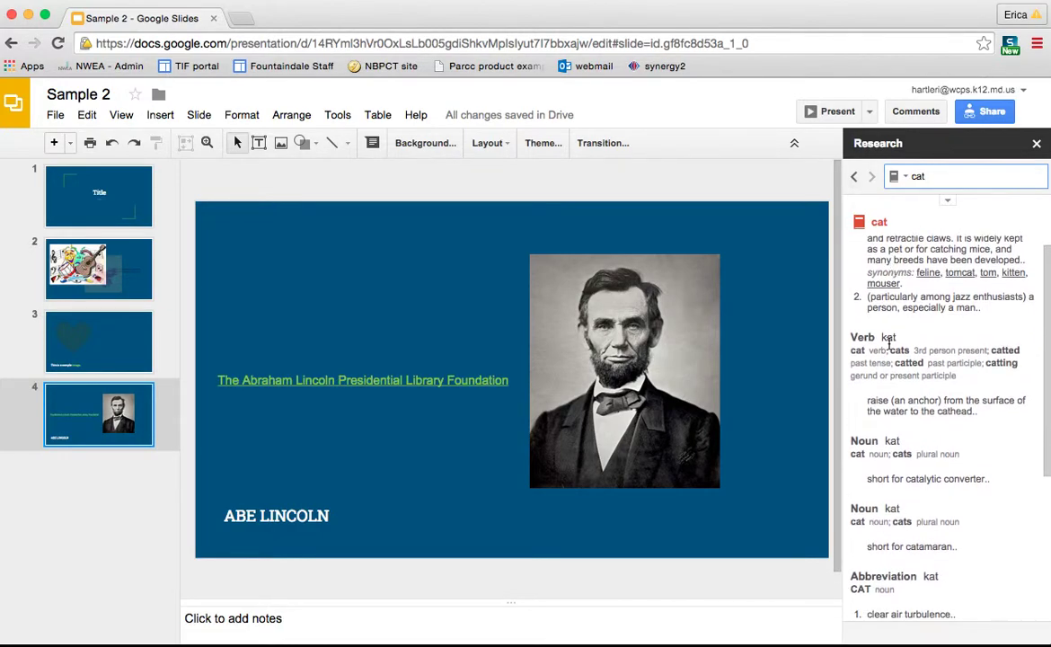
scroll(889, 344, down, 5)
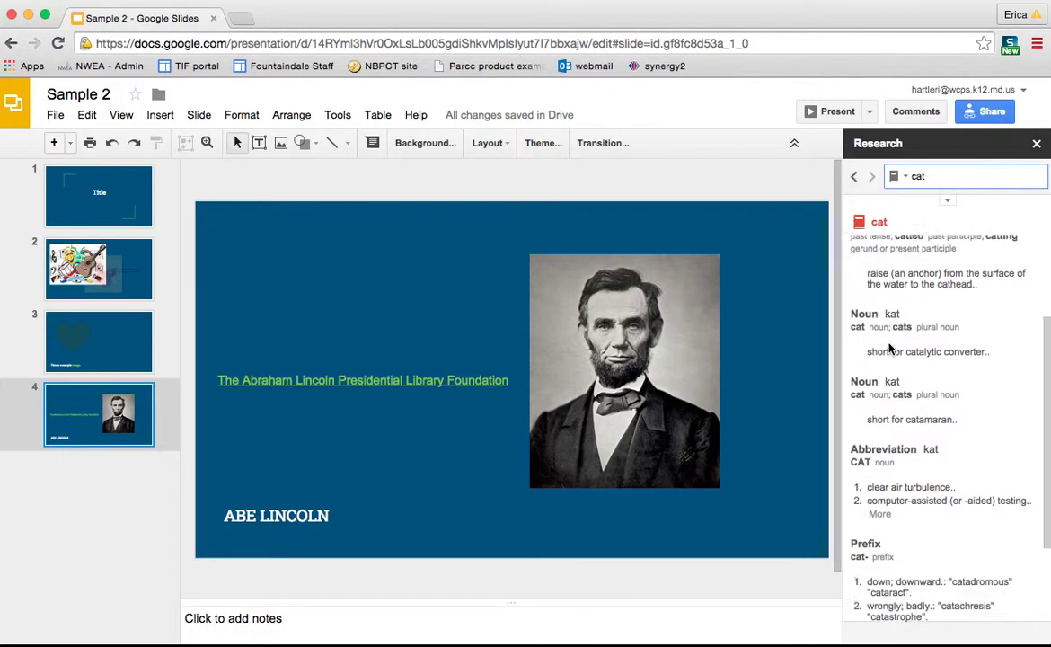
scroll(889, 349, down, 4)
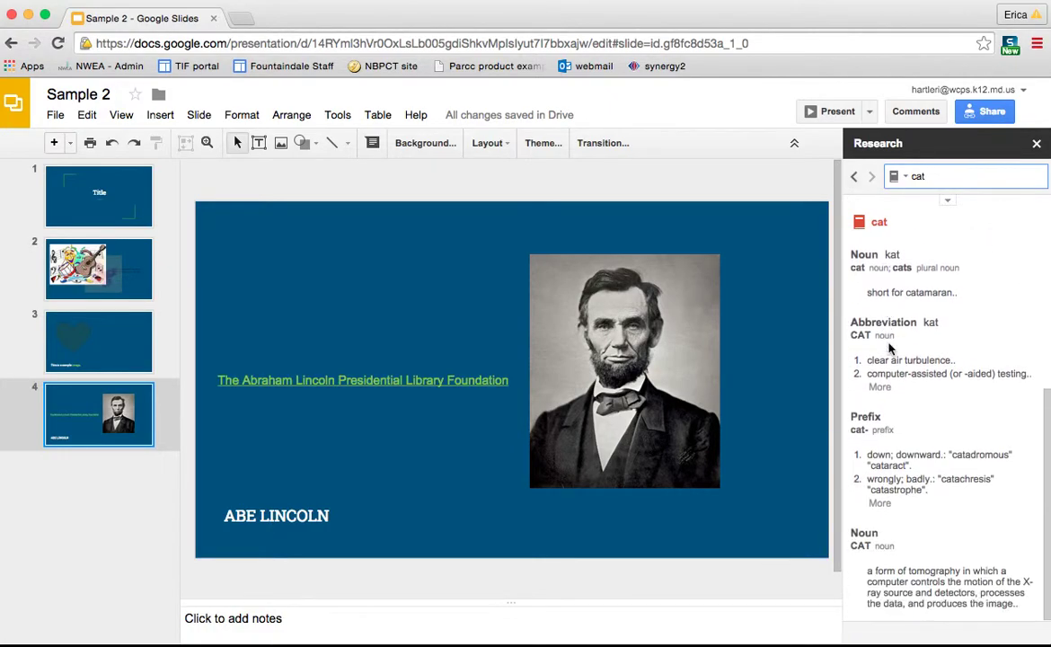
scroll(889, 348, up, 11)
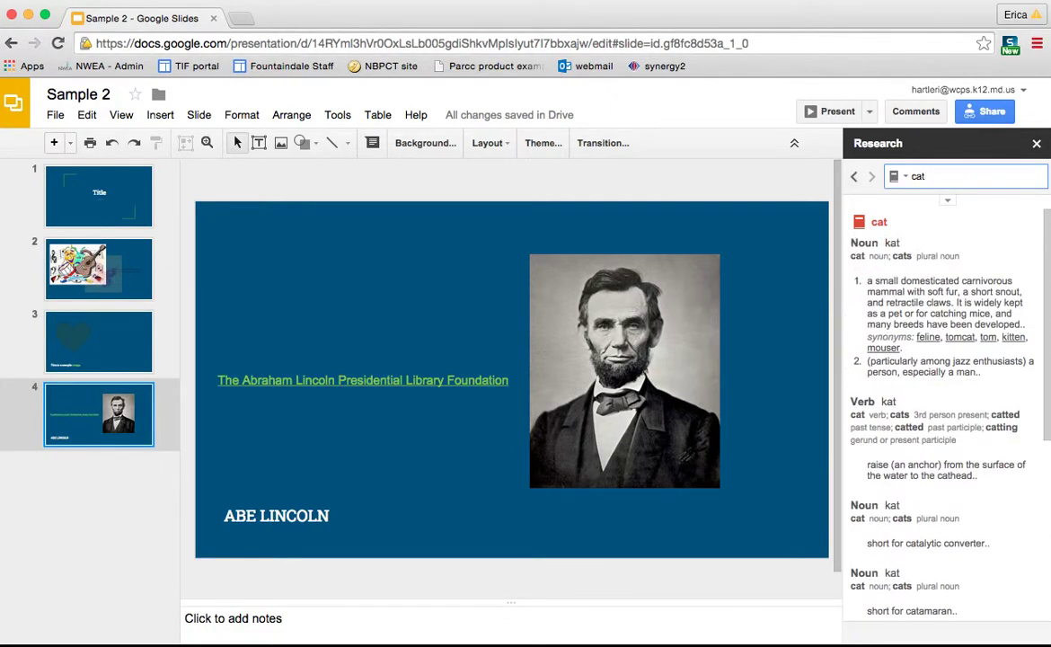
Close the dictionary results for "cat" and look through the automatic substitution list in the Preferences, accepting them without edits
click(1036, 143)
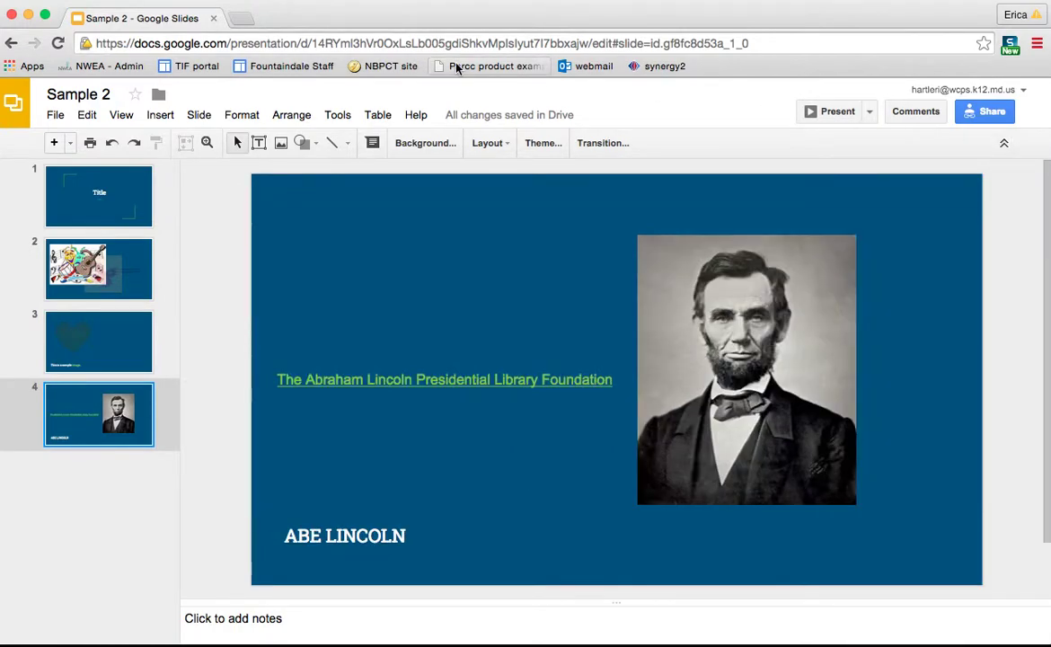
click(347, 116)
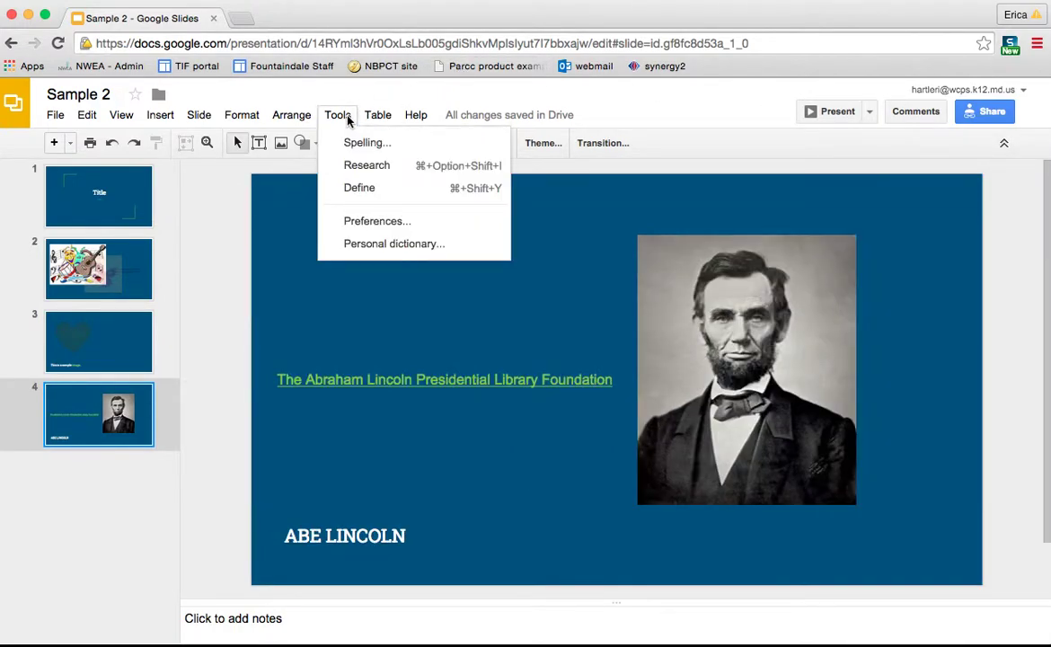
click(356, 230)
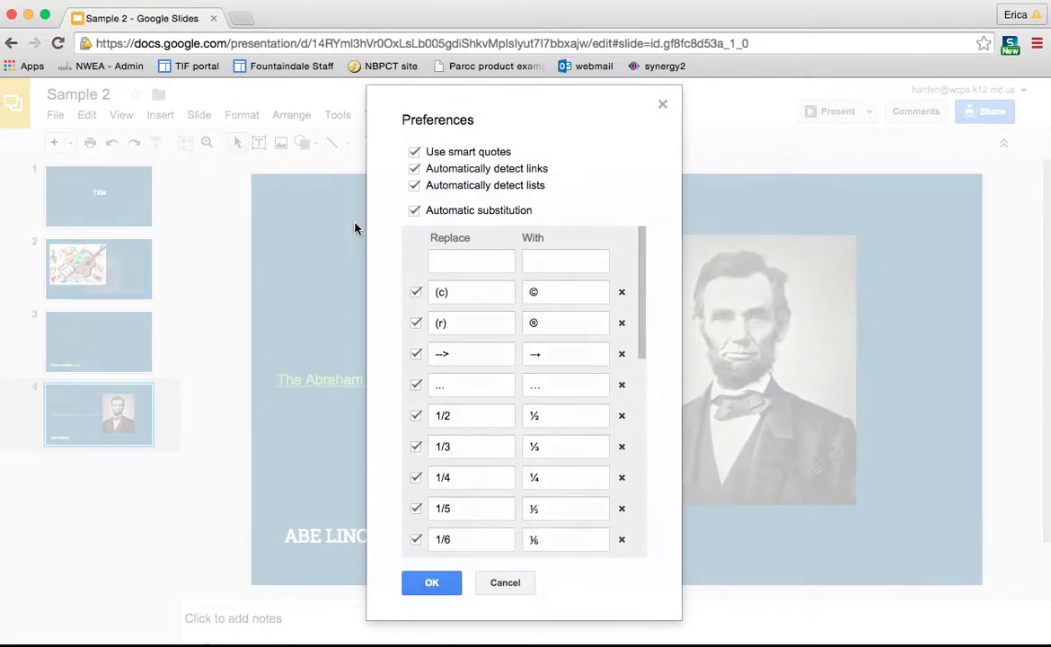
scroll(537, 358, down, 5)
scroll(536, 358, down, 4)
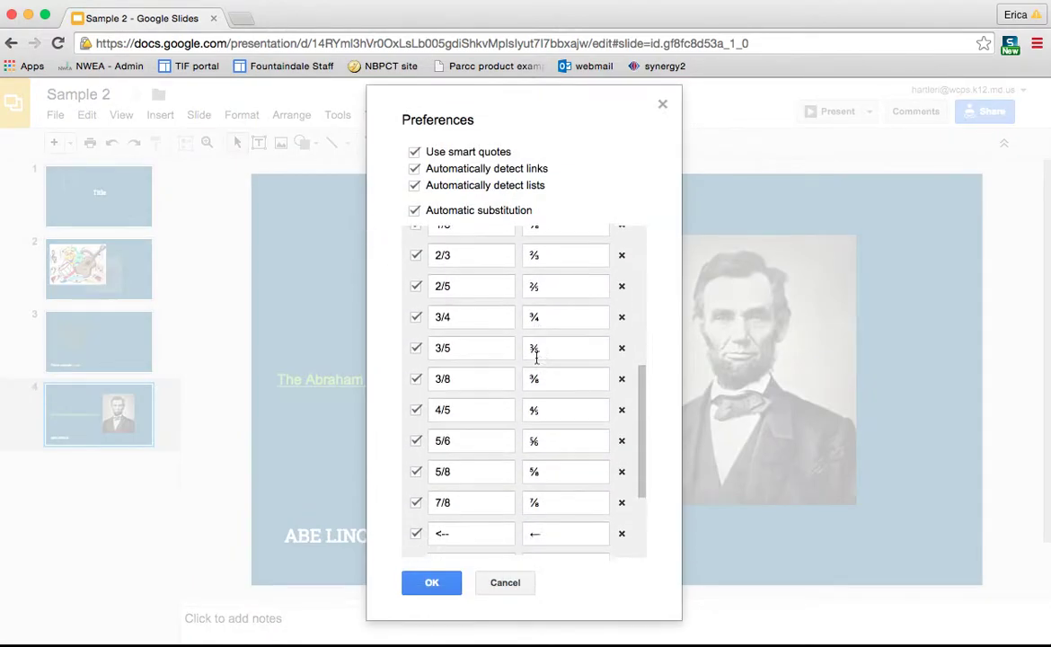
scroll(536, 357, up, 10)
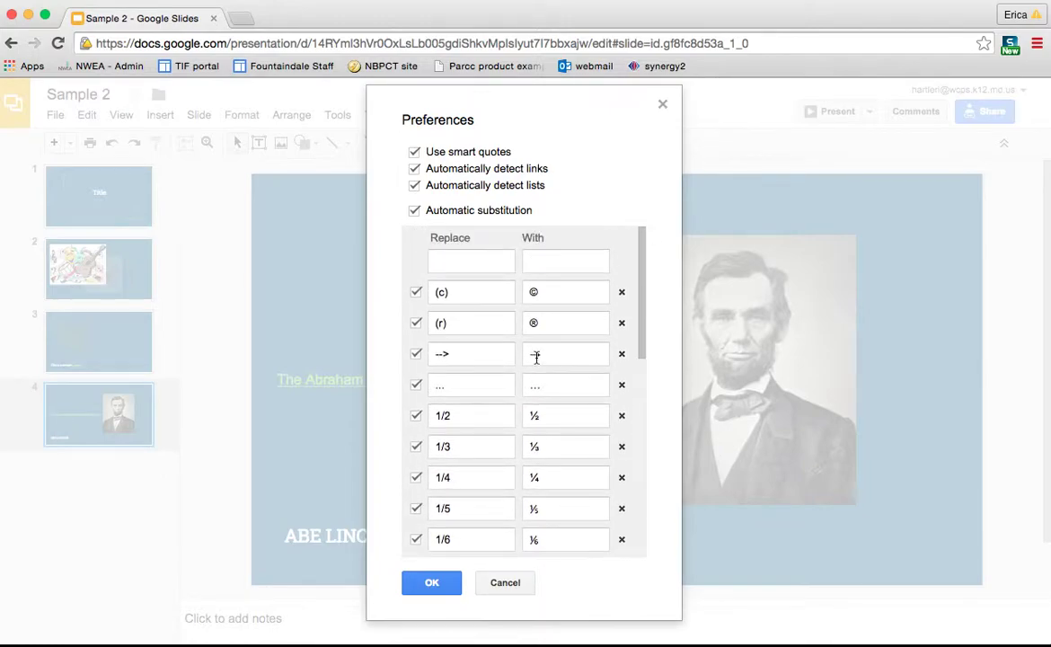
click(438, 581)
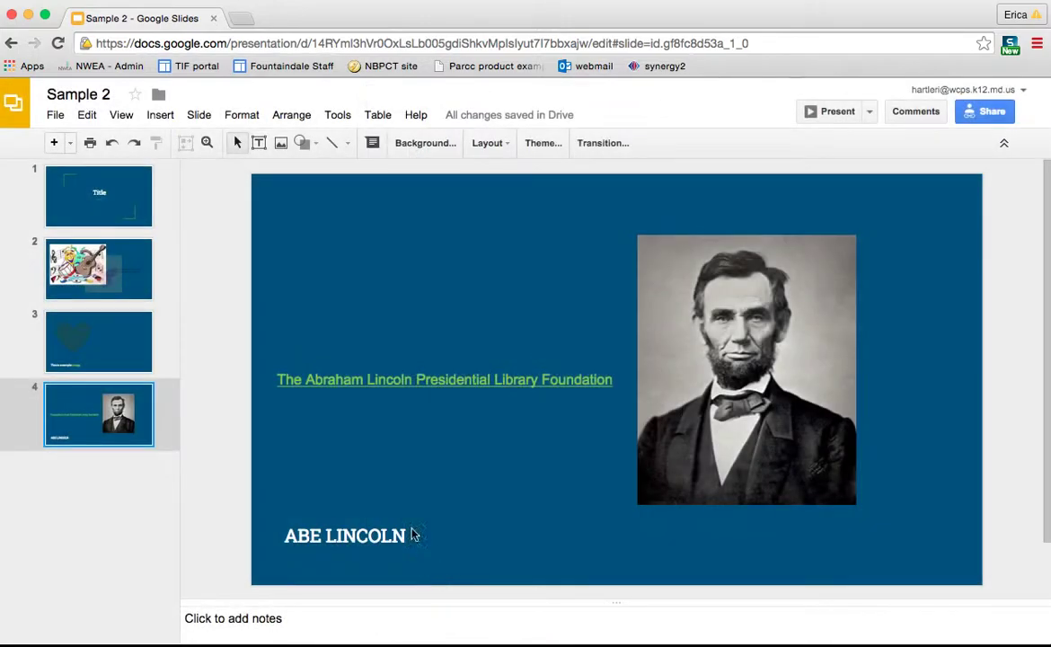
Look over the words saved in the Personal dictionary and leave it without adding any
click(378, 117)
click(338, 117)
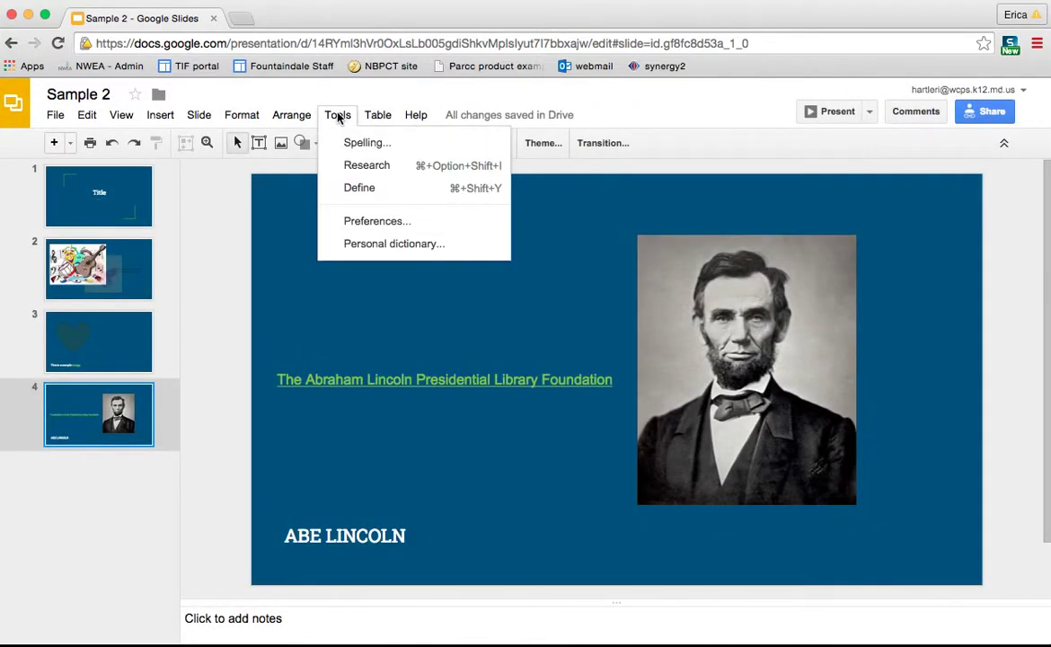
click(348, 244)
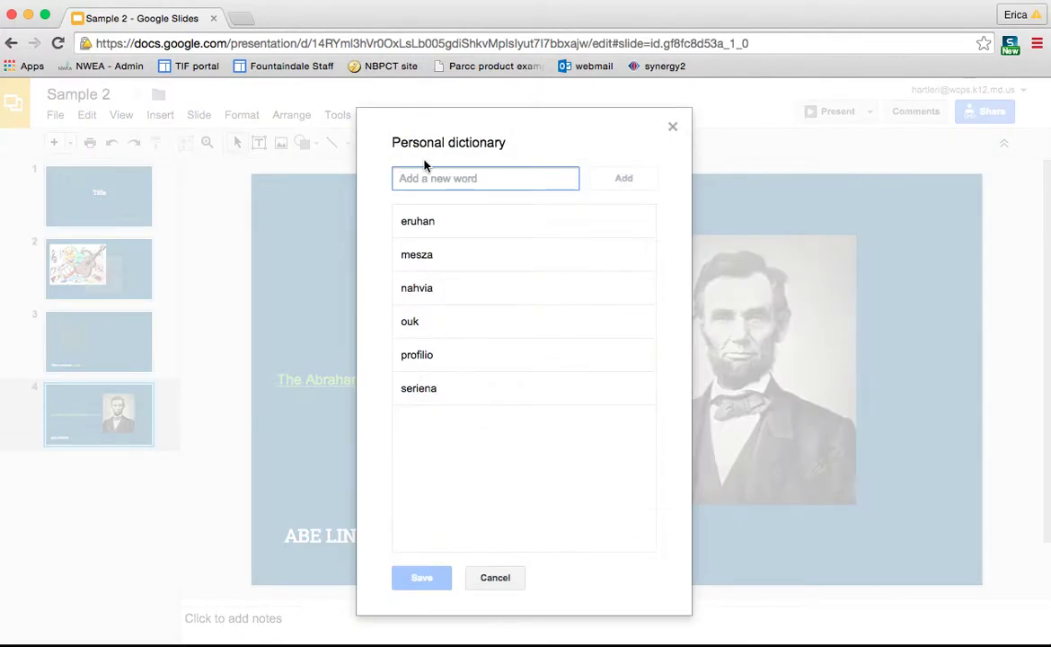
mouse_move(430, 219)
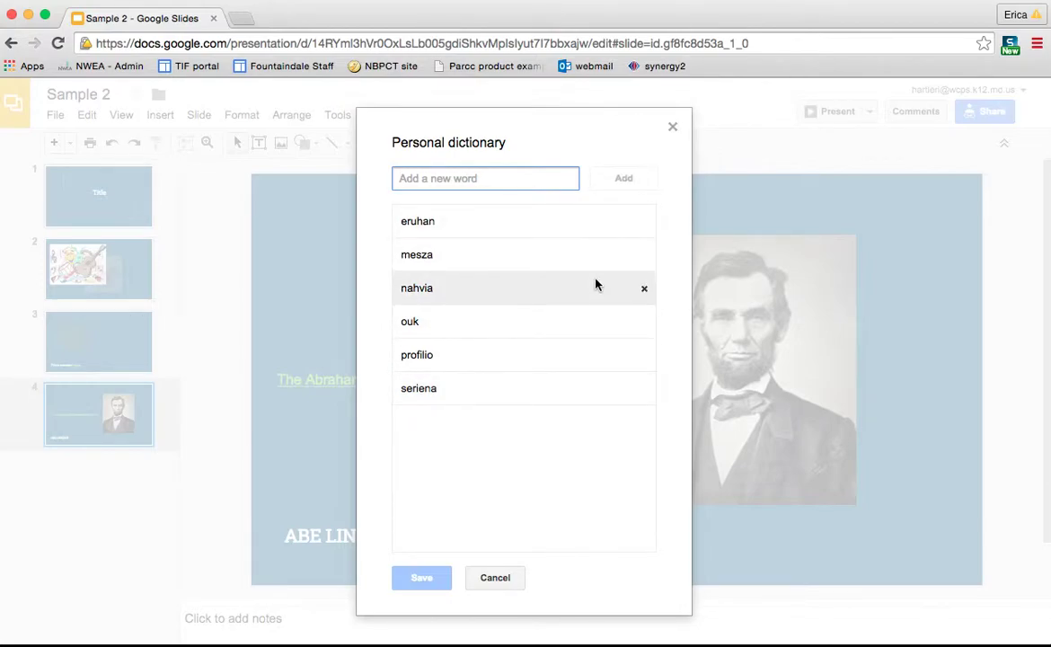
click(509, 580)
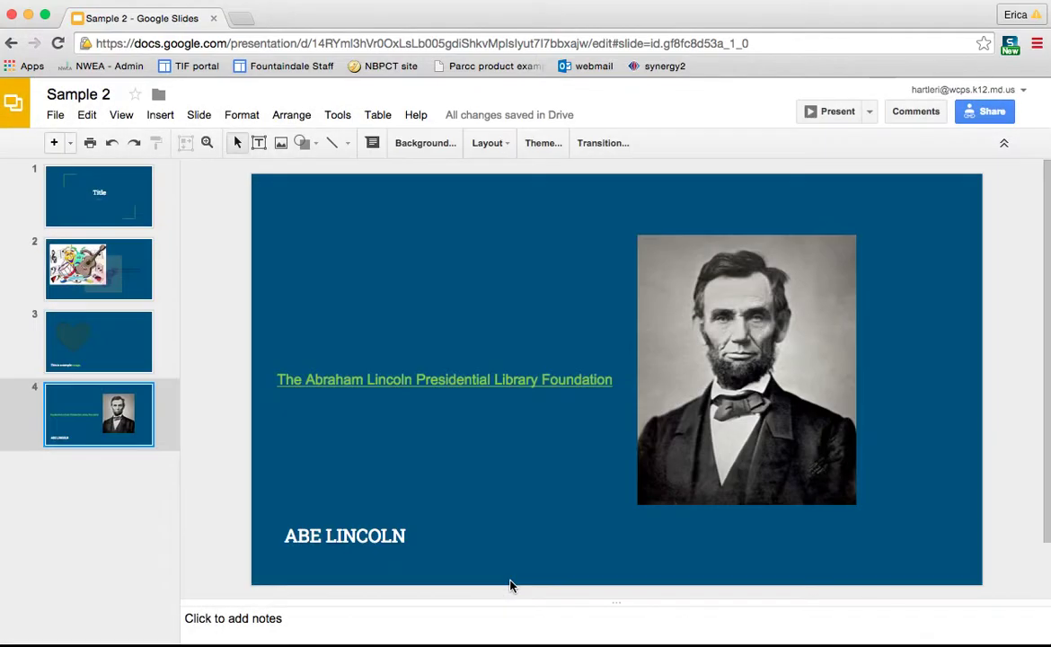
Post a comment on slide 4 reading "This image really enhances your project."
click(161, 123)
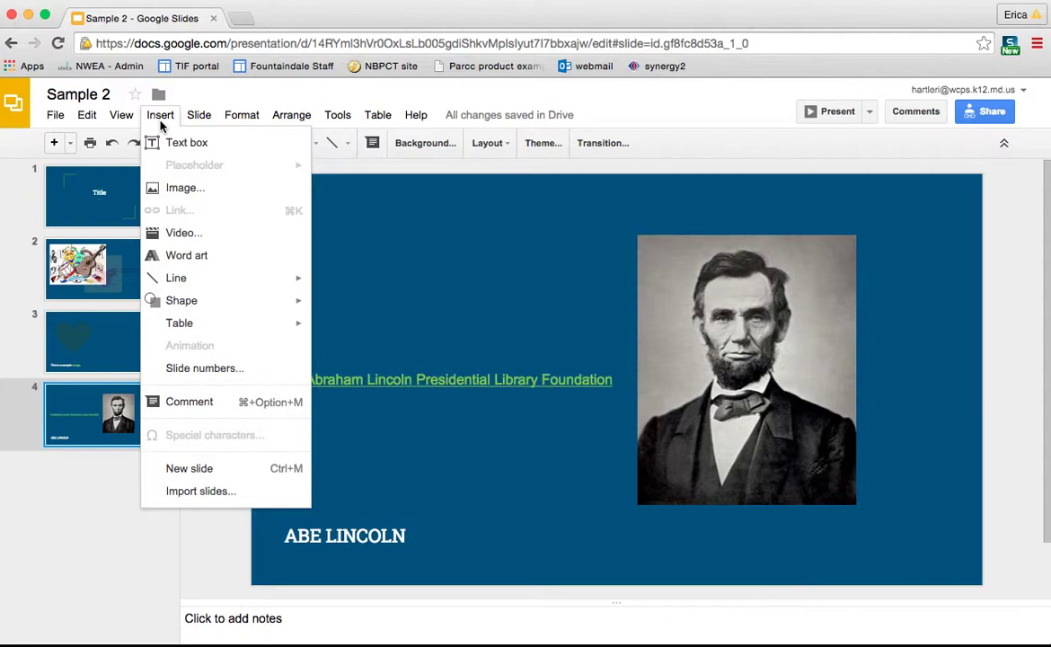
mouse_move(194, 299)
click(160, 115)
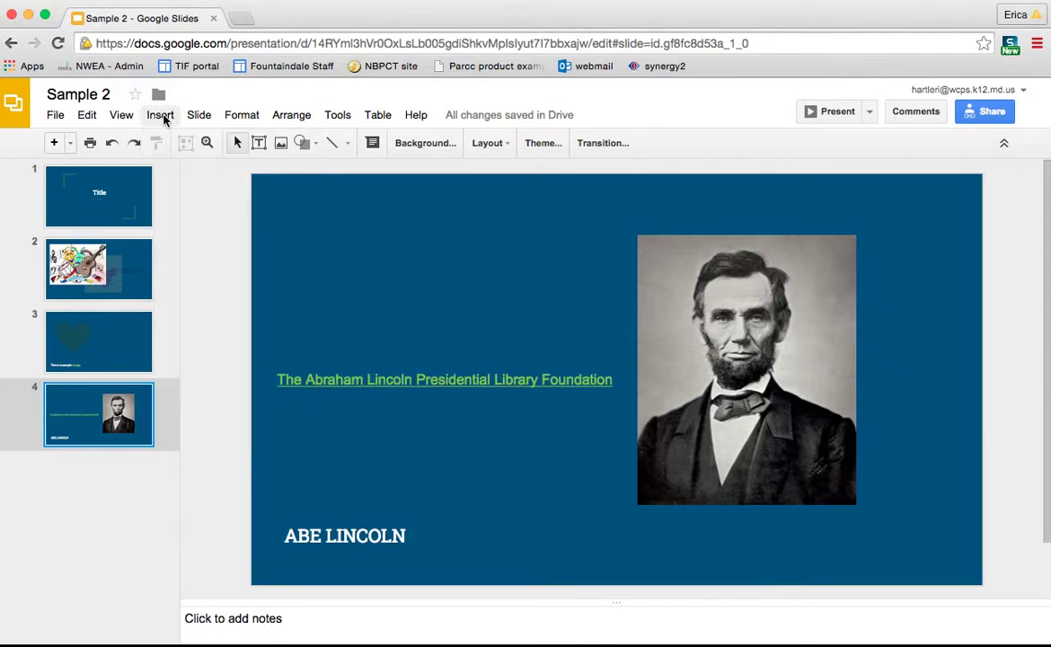
click(158, 119)
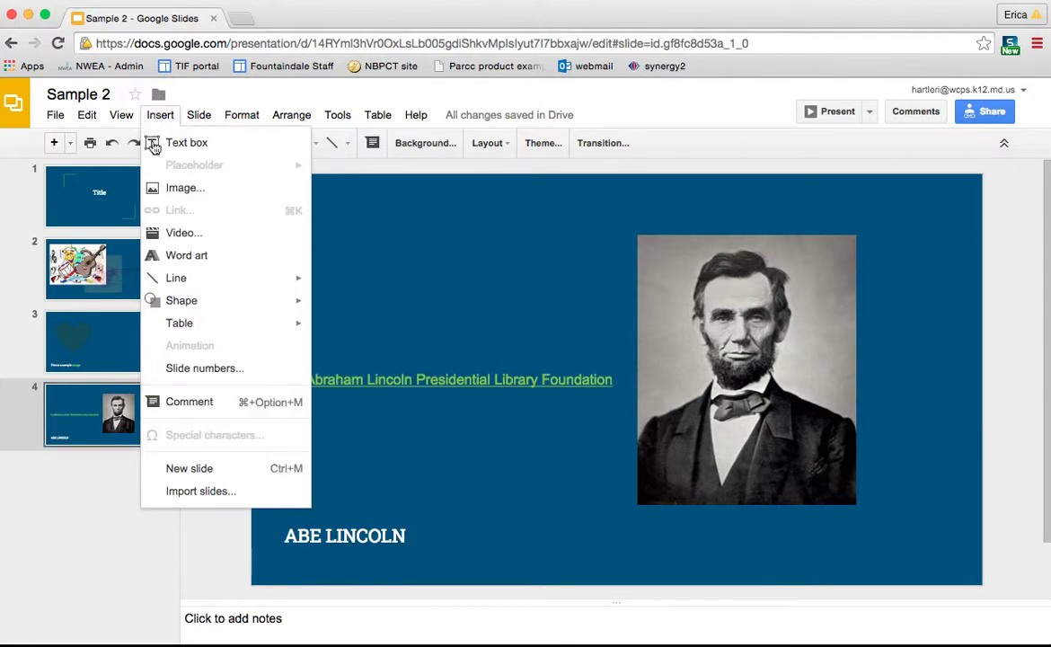
click(190, 402)
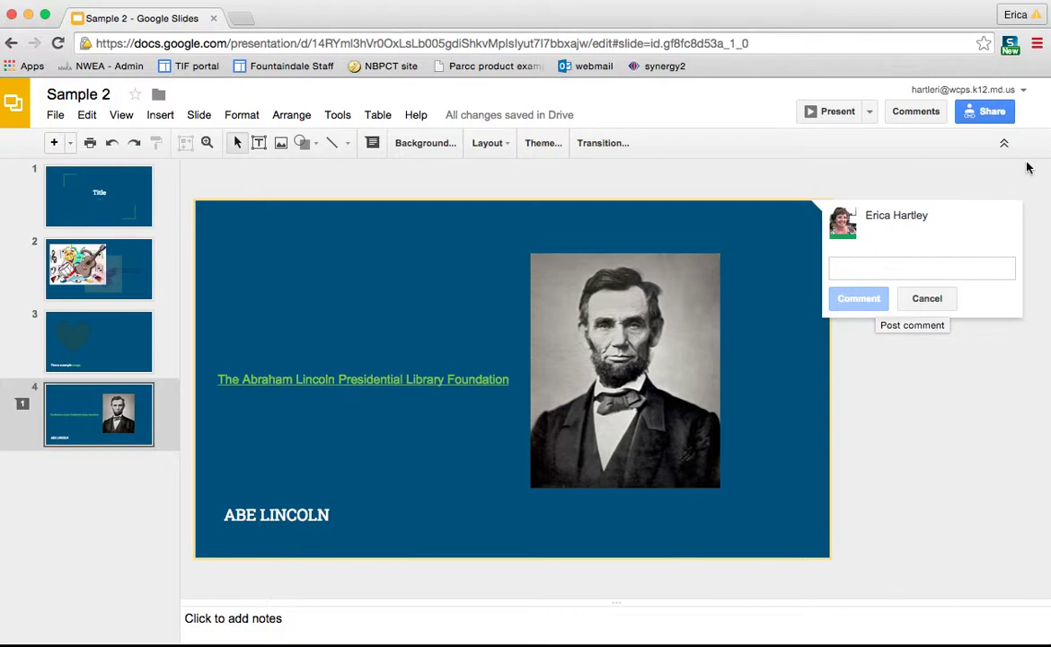
text(Th)
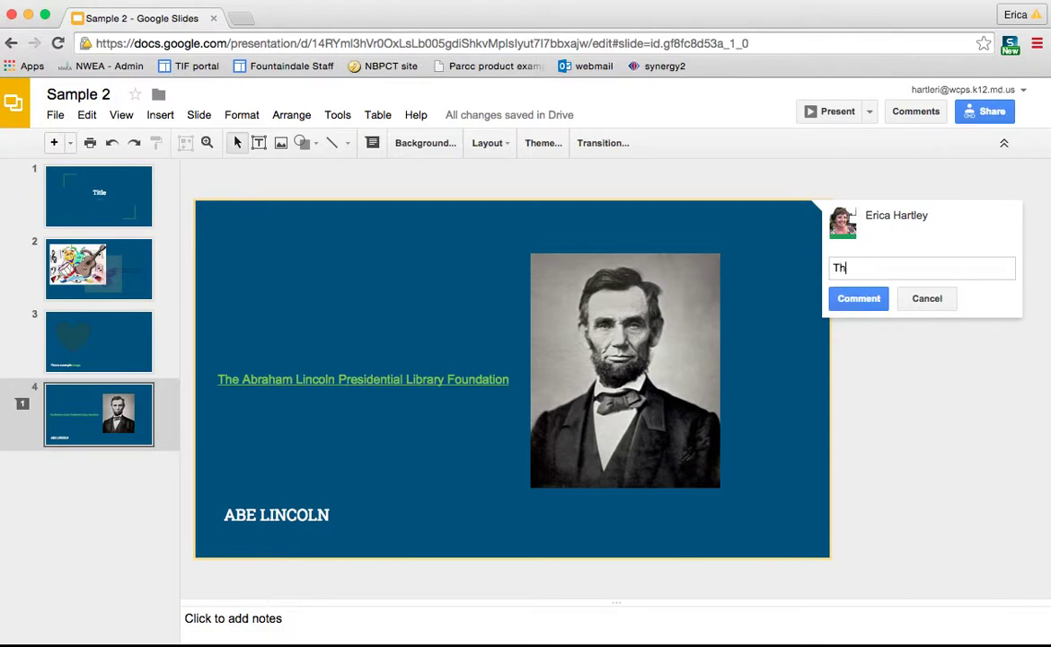
text(is image really enhances your project.)
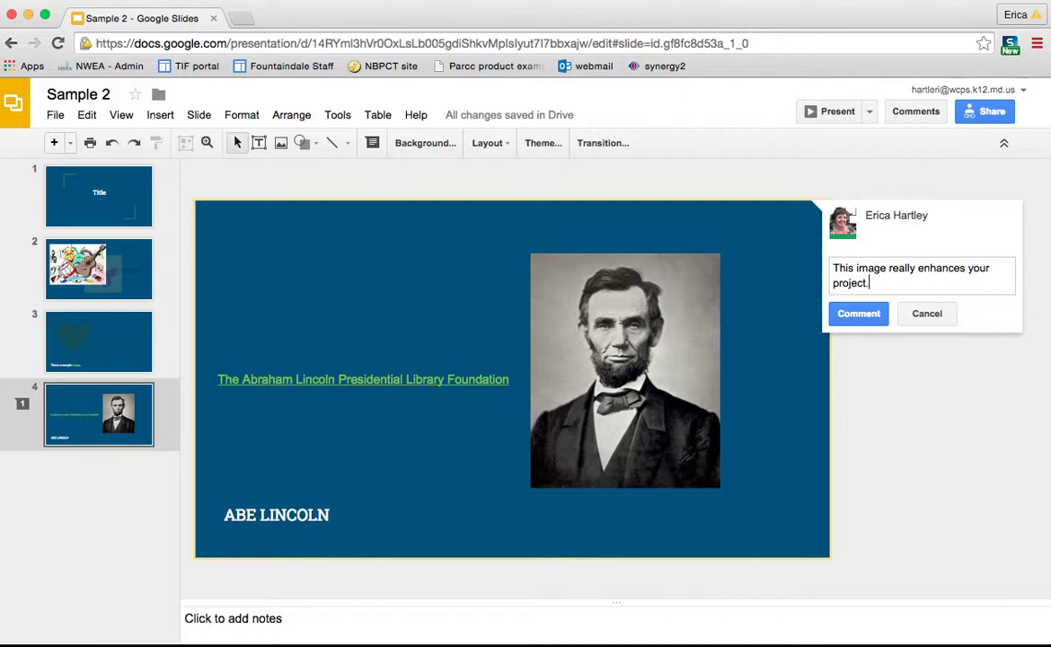
click(858, 313)
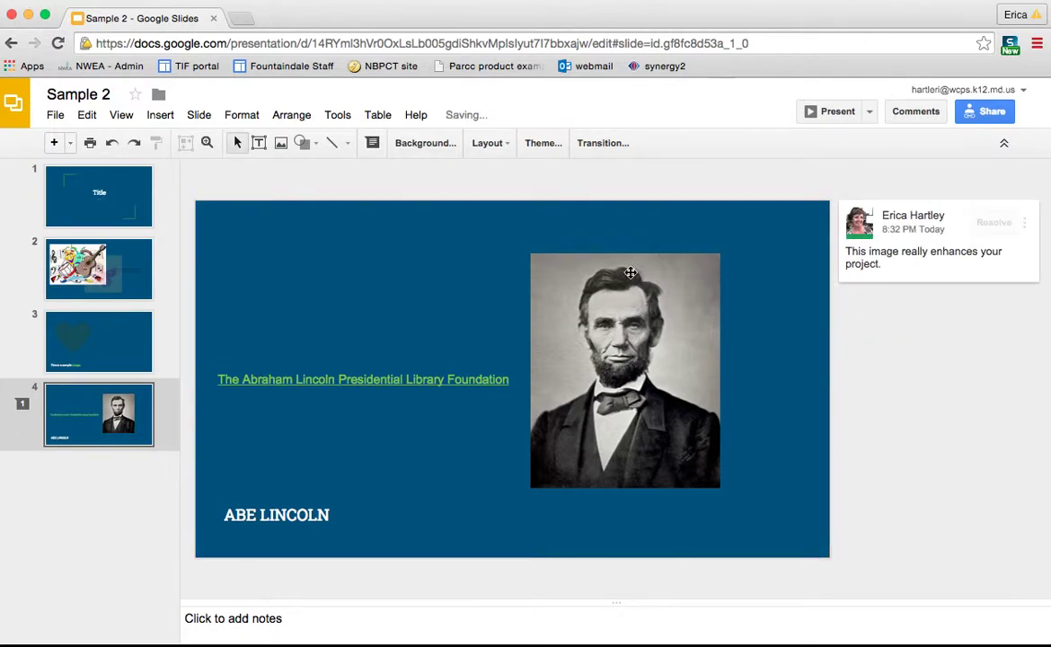